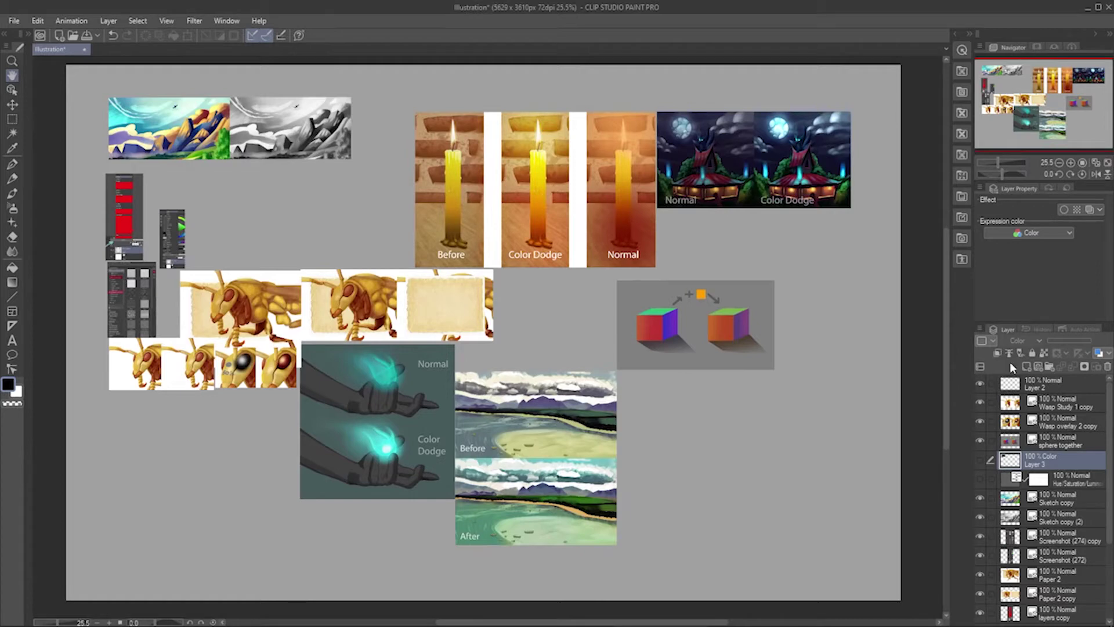
- Select Layer 2 and display the list of available blending modes without changing the current mode
{"action": "left_click", "coordinate": [1030, 387]}
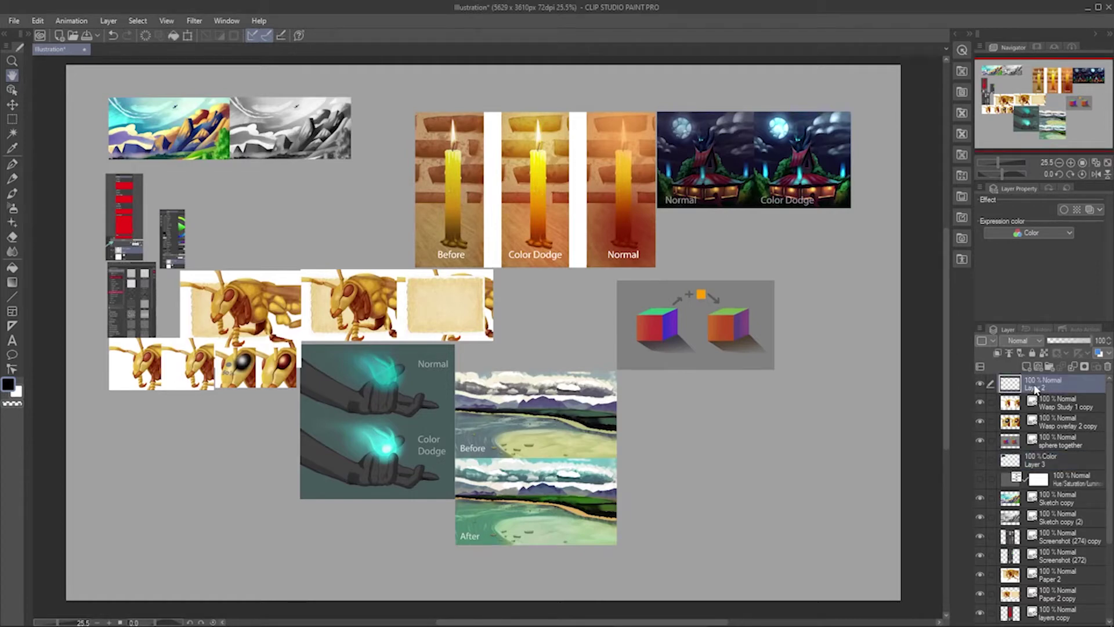
{"action": "left_click", "coordinate": [1026, 342]}
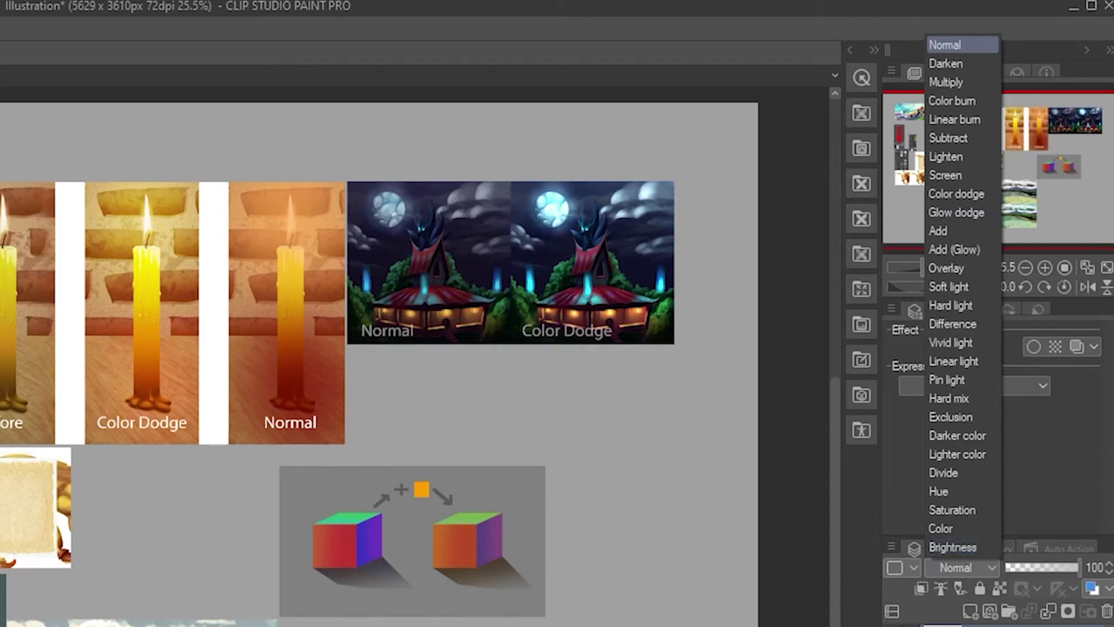
{"action": "key", "text": "Escape"}
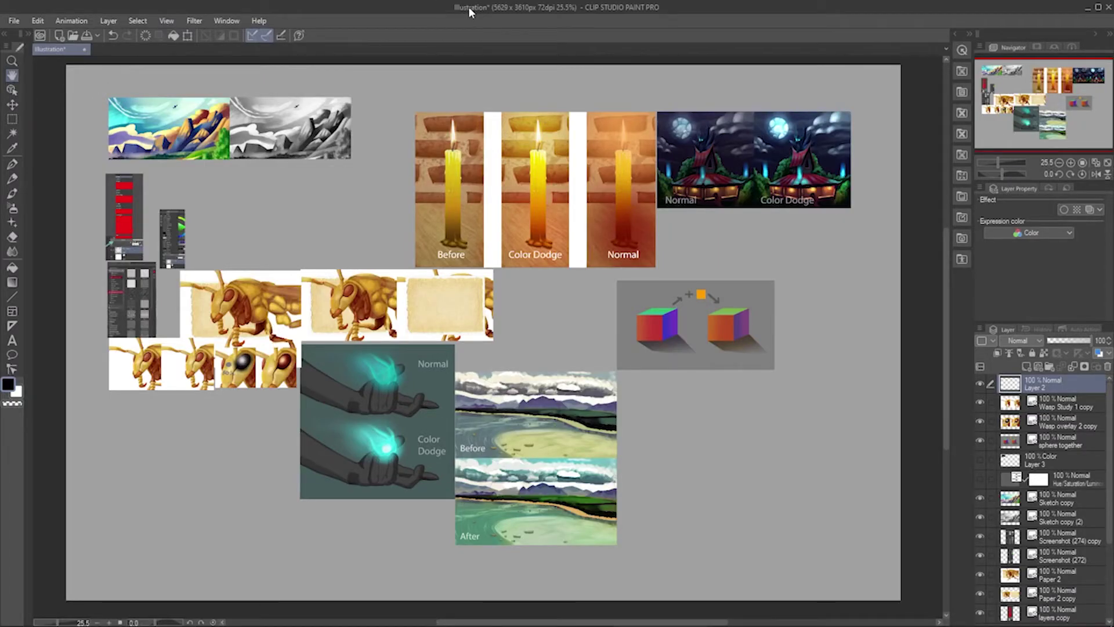
- Examine the reference screenshot of the blending mode list with the less useful modes blocked out in red
{"action": "left_click_drag", "start_coordinate": [204, 250], "coordinate": [242, 258]}
{"action": "left_click_drag", "start_coordinate": [242, 259], "coordinate": [695, 389]}
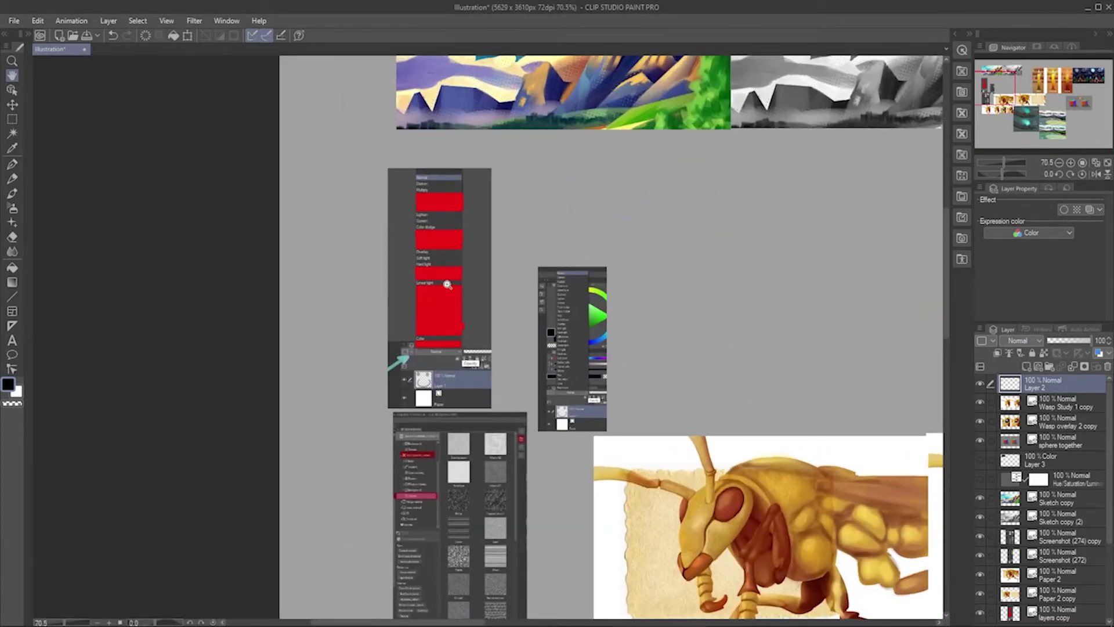
{"action": "scroll", "coordinate": [447, 284], "scroll_direction": "up", "scroll_amount": 5}
{"action": "left_click_drag", "start_coordinate": [461, 287], "coordinate": [469, 341]}
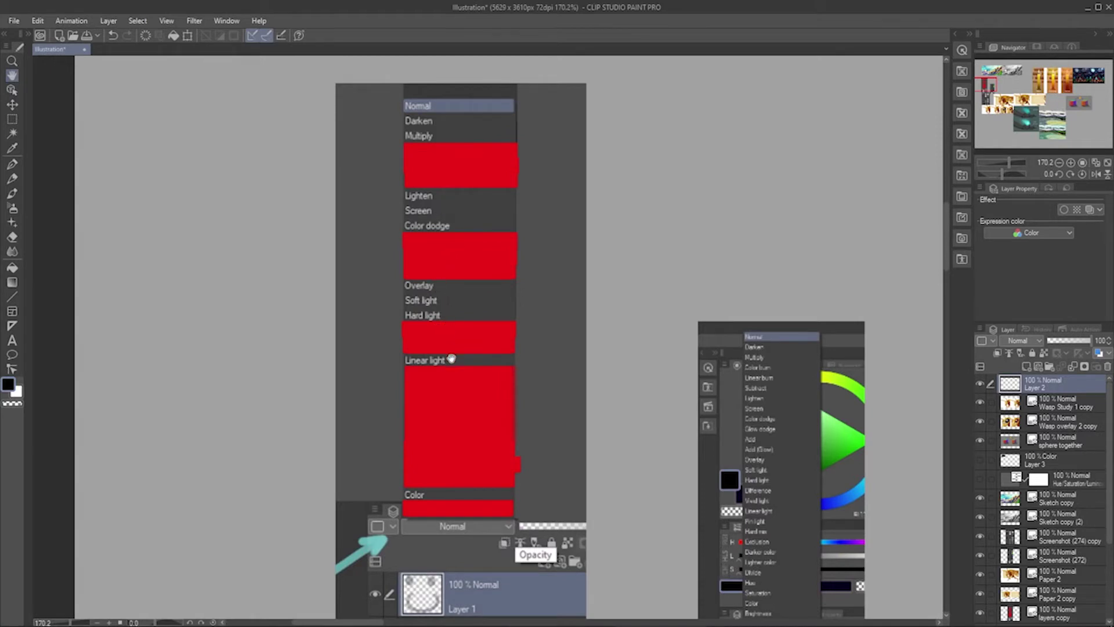
{"action": "scroll", "coordinate": [426, 368], "scroll_direction": "down", "scroll_amount": 3}
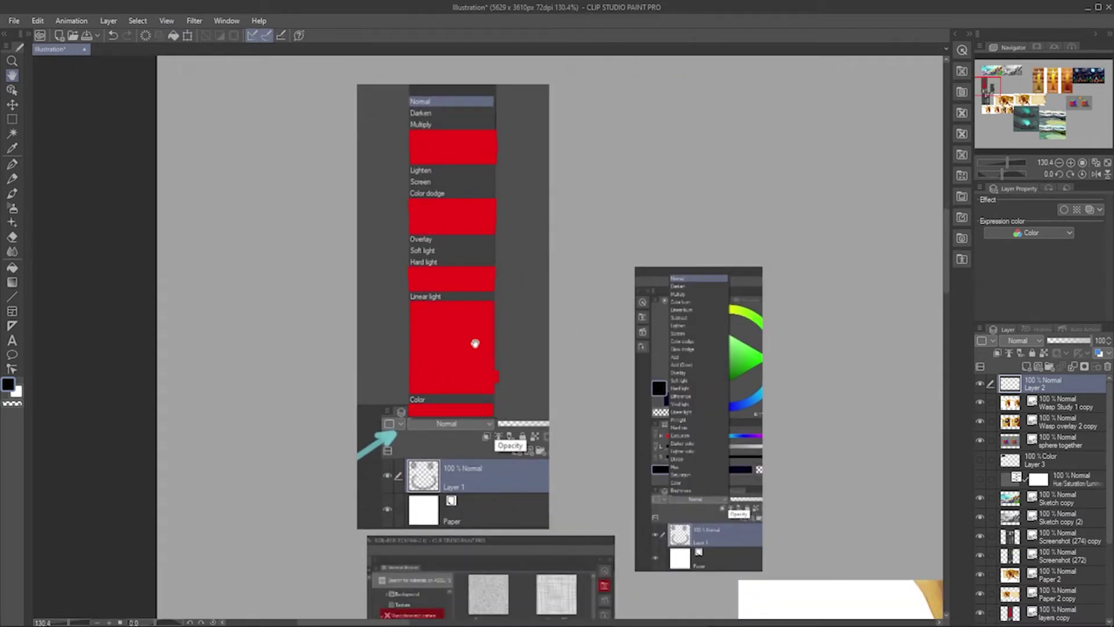
{"action": "scroll", "coordinate": [535, 381], "scroll_direction": "down", "scroll_amount": 4}
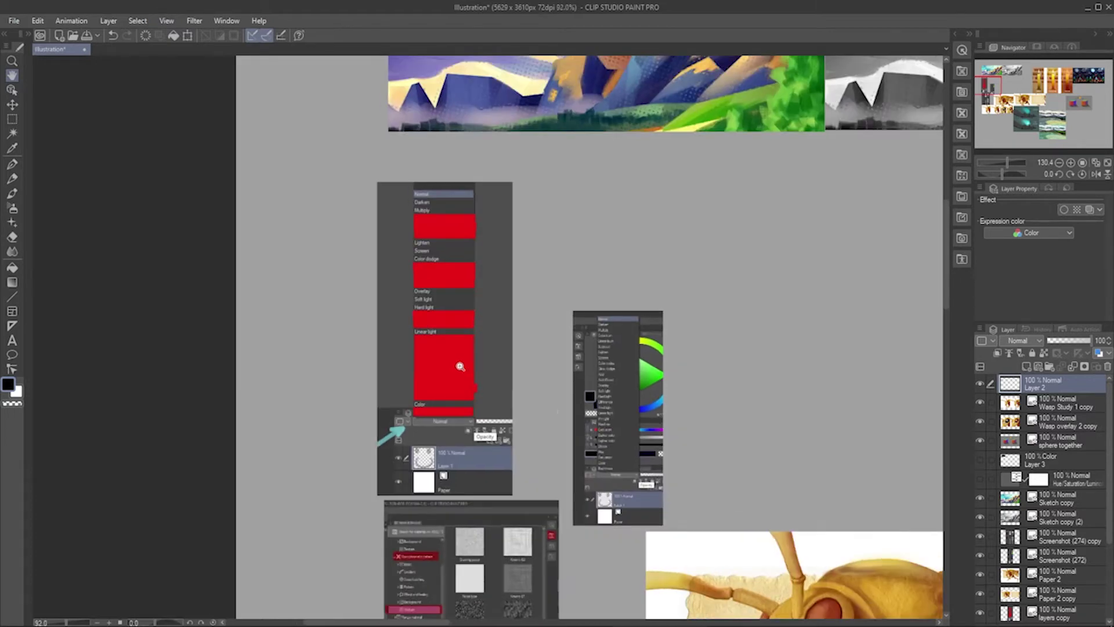
{"action": "left_click_drag", "start_coordinate": [525, 384], "coordinate": [503, 371]}
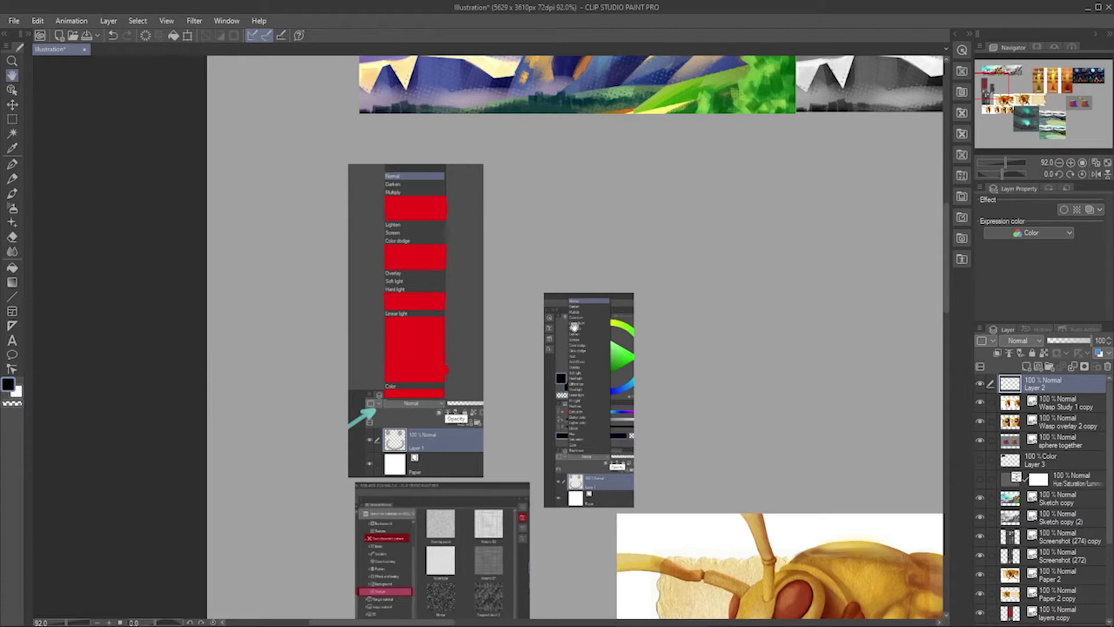
- Examine the reference screenshot of the monochromatic pattern textures in the material library
{"action": "left_click_drag", "start_coordinate": [566, 361], "coordinate": [321, 254]}
{"action": "left_click_drag", "start_coordinate": [446, 404], "coordinate": [482, 412]}
{"action": "scroll", "coordinate": [483, 412], "scroll_direction": "up", "scroll_amount": 5}
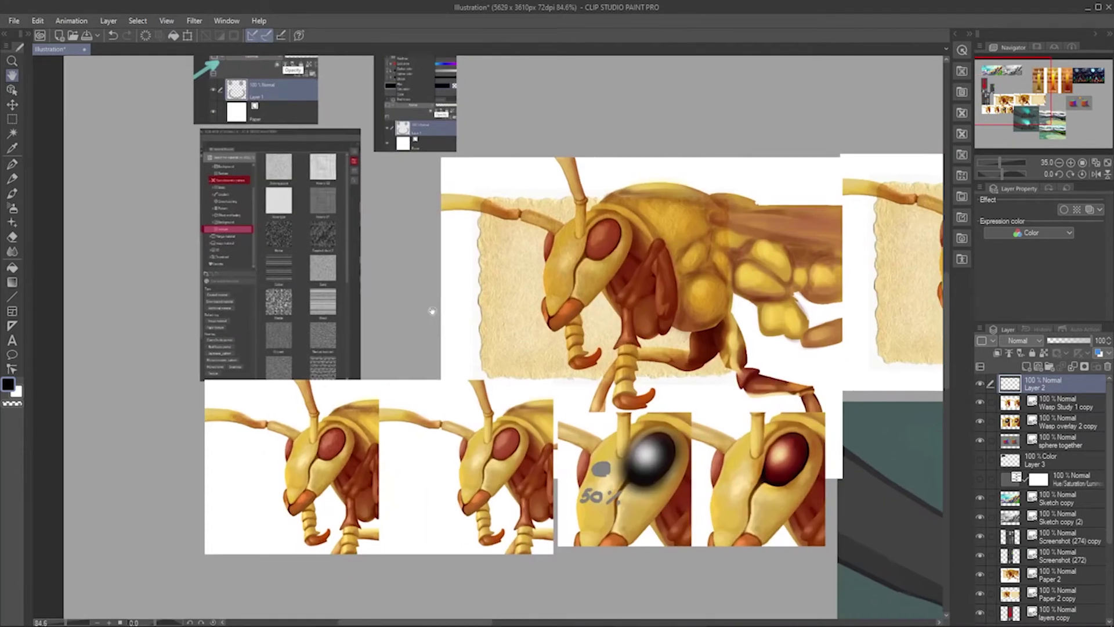
{"action": "scroll", "coordinate": [398, 352], "scroll_direction": "down", "scroll_amount": 1}
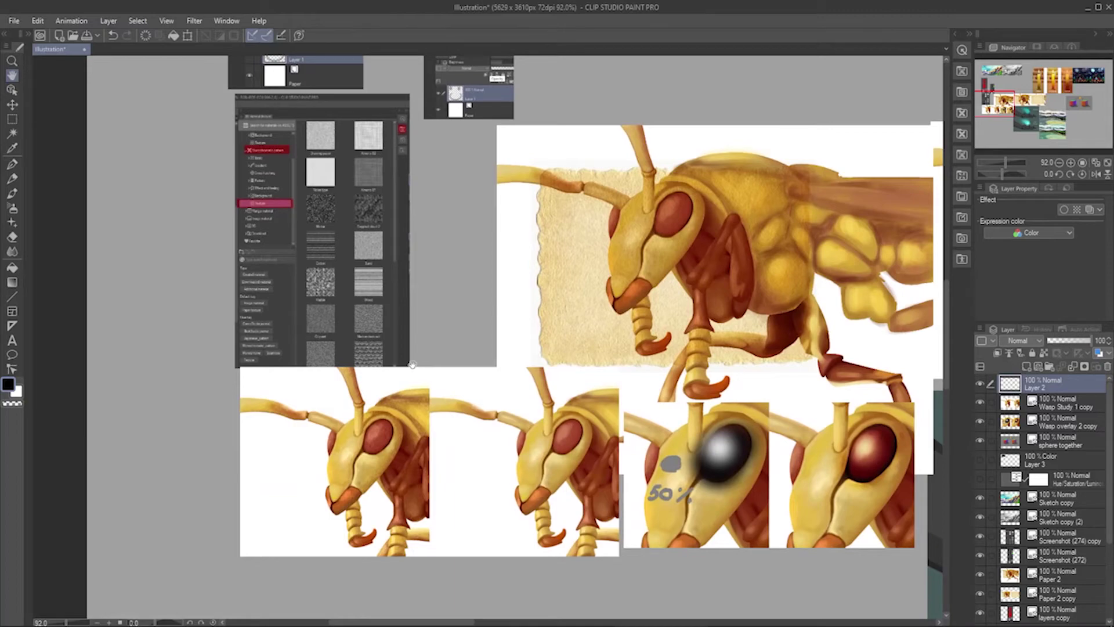
{"action": "scroll", "coordinate": [366, 251], "scroll_direction": "up", "scroll_amount": 4}
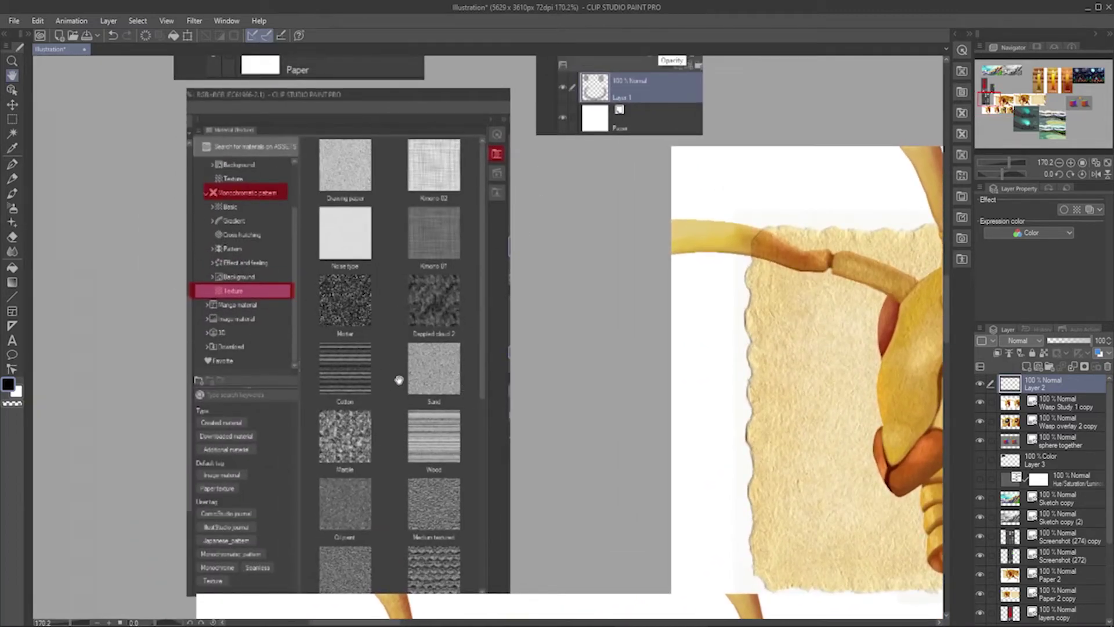
{"action": "scroll", "coordinate": [296, 251], "scroll_direction": "down", "scroll_amount": 2}
{"action": "left_click_drag", "start_coordinate": [296, 251], "coordinate": [299, 86]}
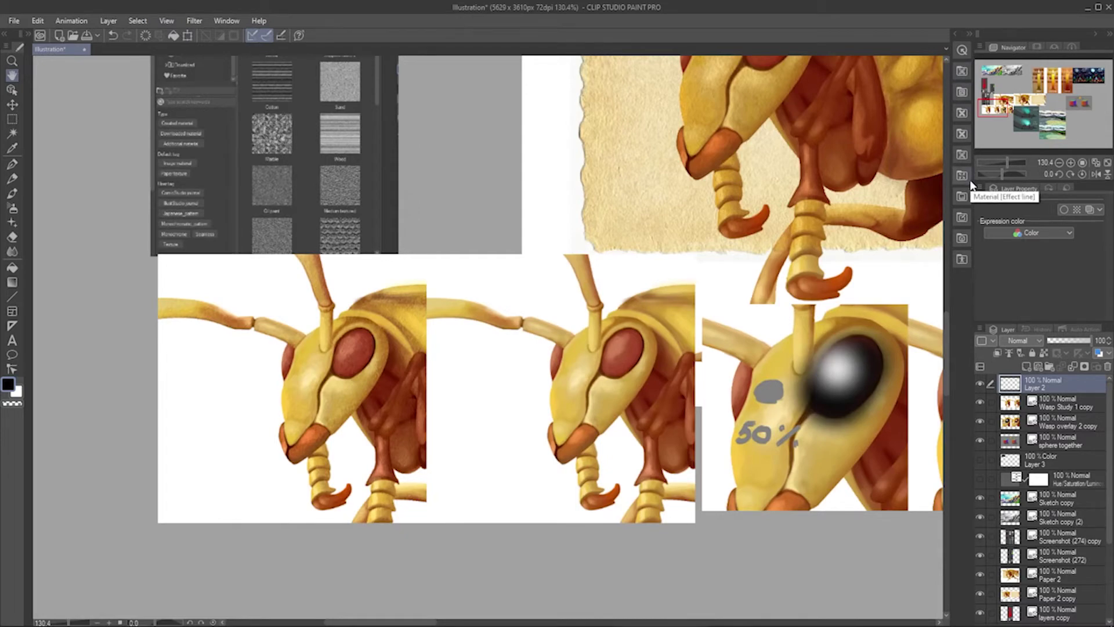
- Compare the textured wasp head with the smooth version beside it at close range
{"action": "scroll", "coordinate": [485, 296], "scroll_direction": "up", "scroll_amount": 5}
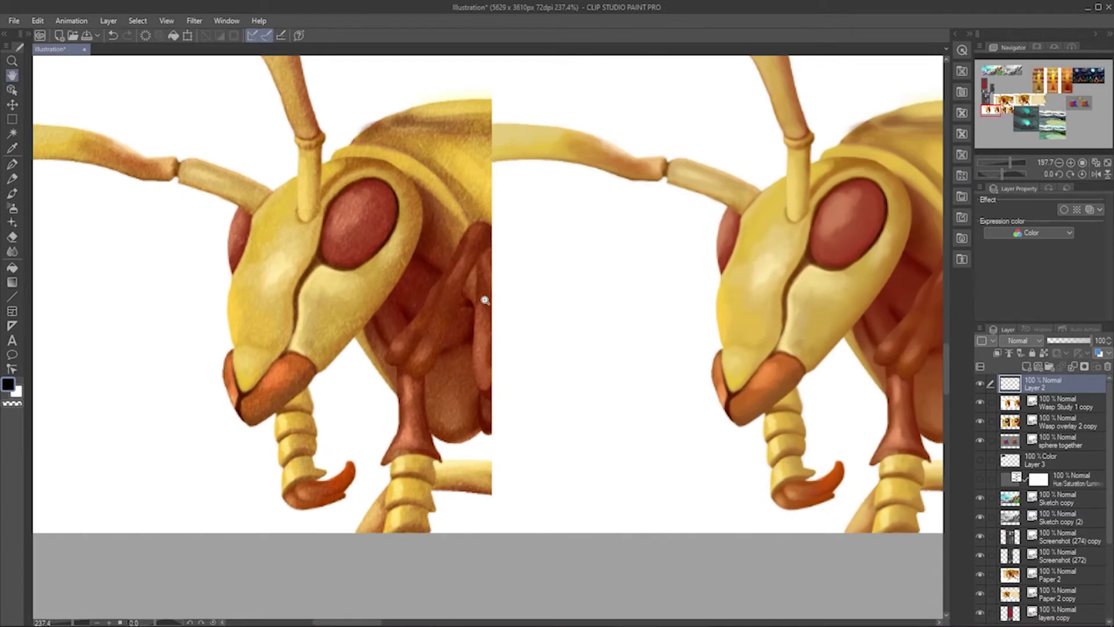
{"action": "scroll", "coordinate": [485, 301], "scroll_direction": "down", "scroll_amount": 2}
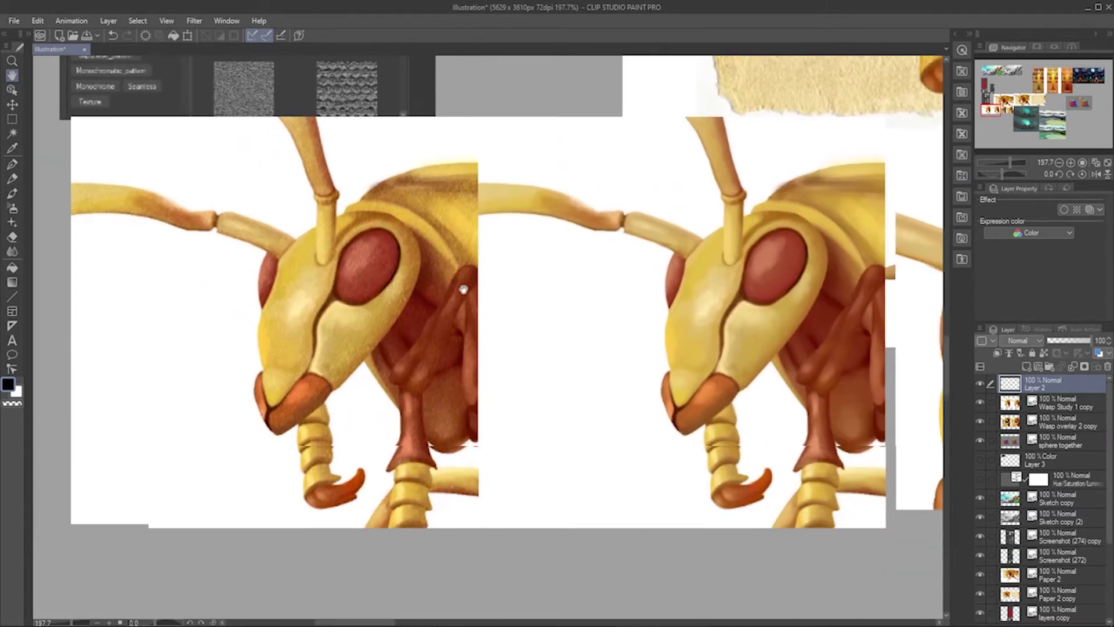
{"action": "left_click_drag", "start_coordinate": [464, 289], "coordinate": [459, 285]}
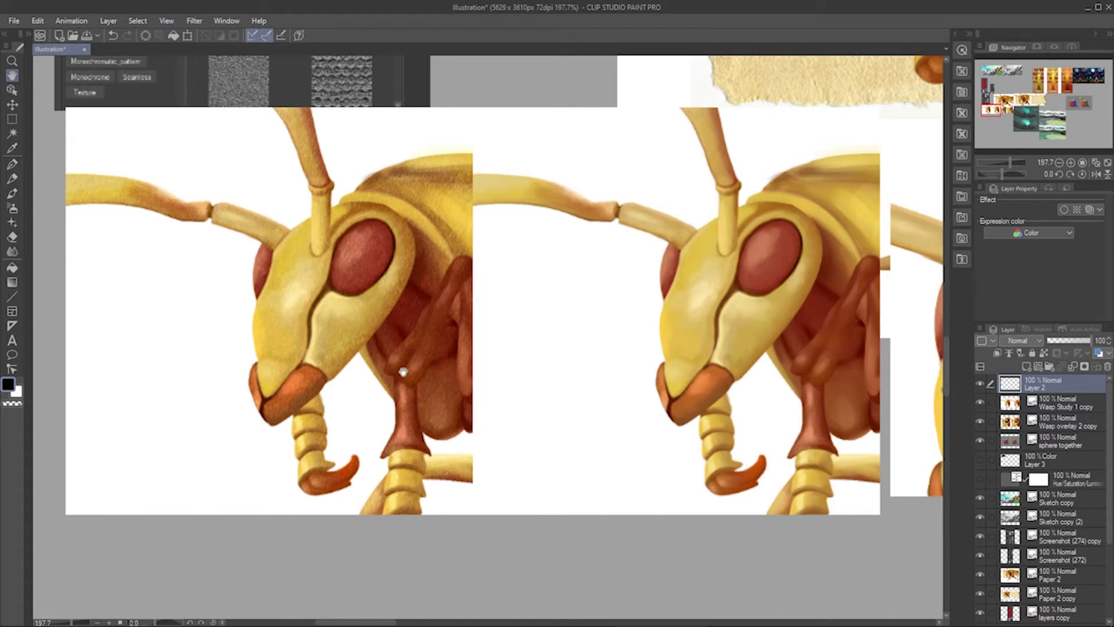
{"action": "left_click_drag", "start_coordinate": [293, 351], "coordinate": [598, 438]}
{"action": "left_click_drag", "start_coordinate": [338, 379], "coordinate": [294, 358]}
{"action": "left_click_drag", "start_coordinate": [449, 346], "coordinate": [314, 339]}
{"action": "scroll", "coordinate": [314, 339], "scroll_direction": "up", "scroll_amount": 2}
{"action": "scroll", "coordinate": [365, 364], "scroll_direction": "down", "scroll_amount": 3}
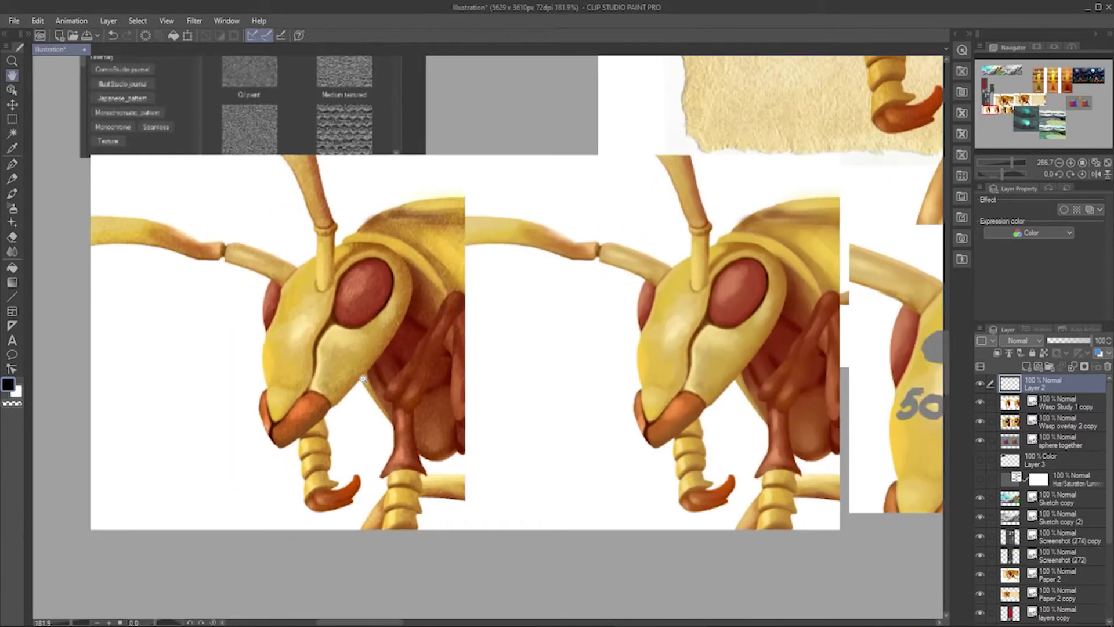
{"action": "scroll", "coordinate": [358, 362], "scroll_direction": "up", "scroll_amount": 2}
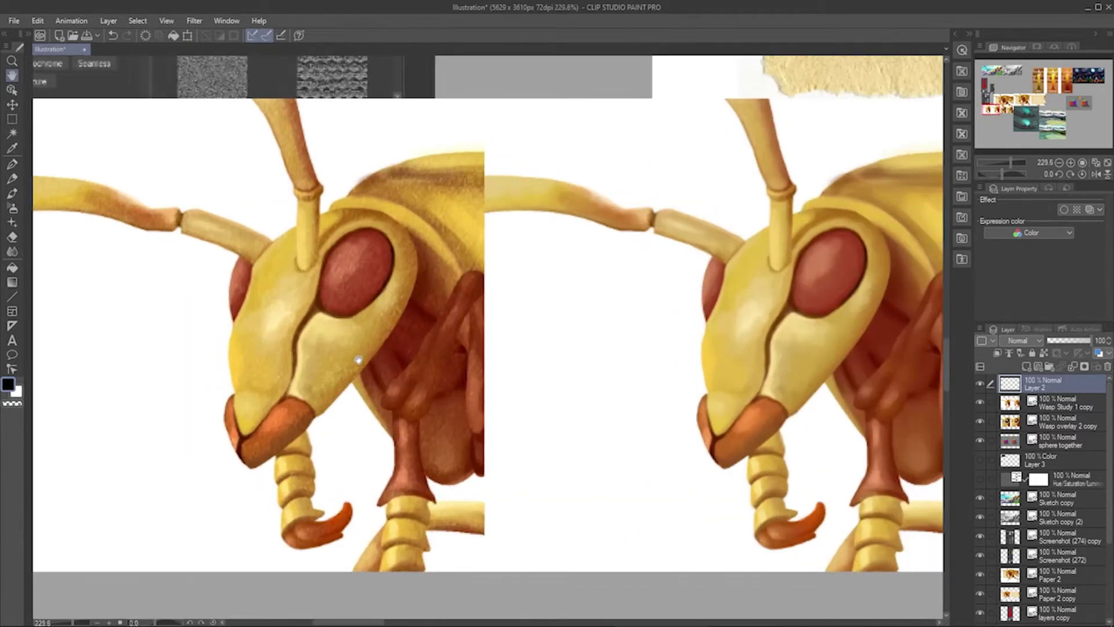
{"action": "scroll", "coordinate": [376, 368], "scroll_direction": "down", "scroll_amount": 2}
{"action": "scroll", "coordinate": [365, 358], "scroll_direction": "up", "scroll_amount": 2}
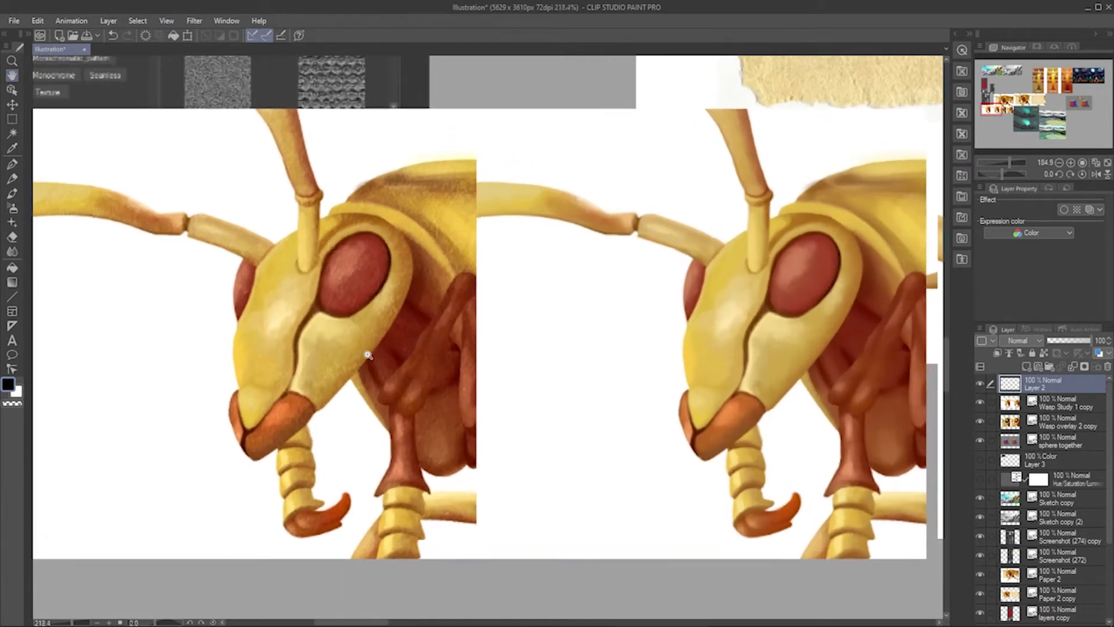
{"action": "scroll", "coordinate": [371, 352], "scroll_direction": "down", "scroll_amount": 2}
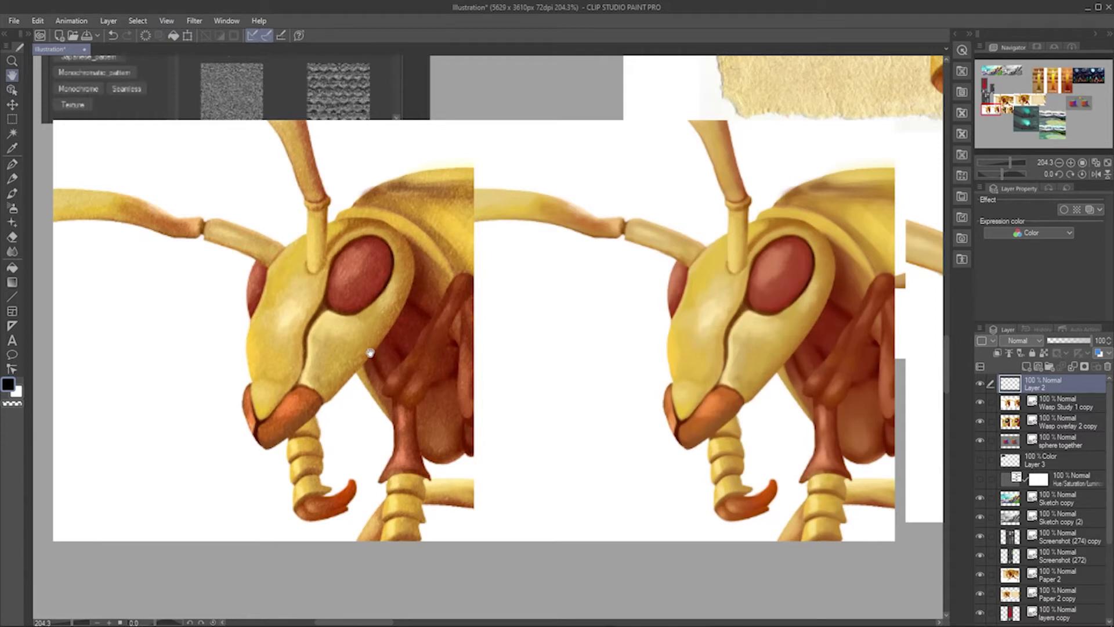
{"action": "left_click", "coordinate": [9, 387]}
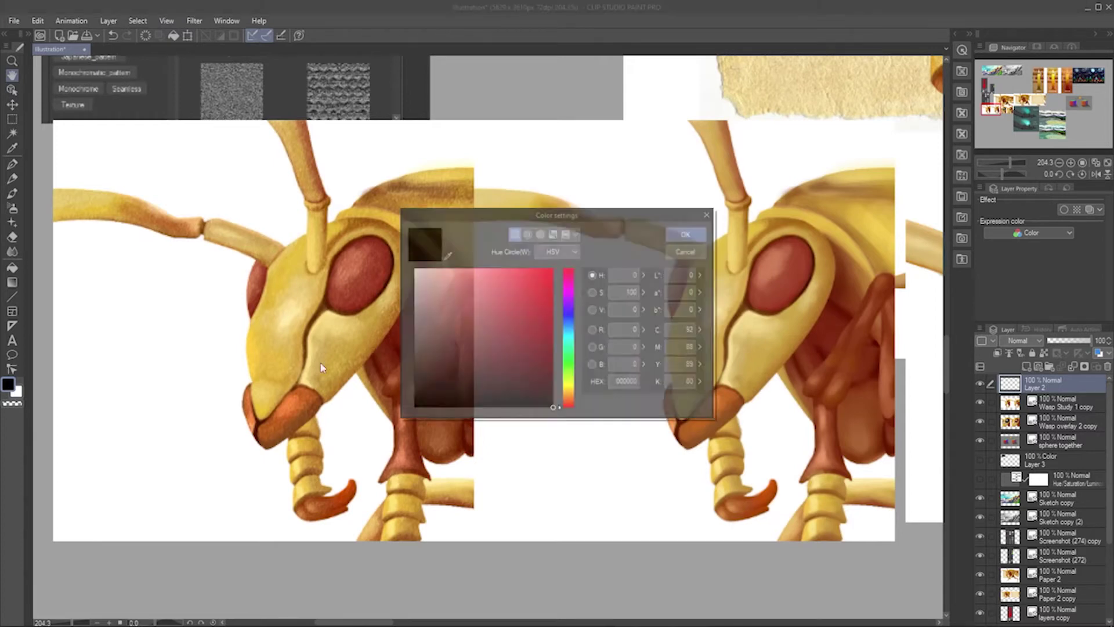
{"action": "mouse_move", "coordinate": [480, 331]}
{"action": "left_mouse_down"}
{"action": "mouse_move", "coordinate": [538, 339]}
{"action": "mouse_move", "coordinate": [536, 351]}
{"action": "mouse_move", "coordinate": [419, 352]}
{"action": "mouse_move", "coordinate": [431, 337]}
{"action": "mouse_move", "coordinate": [505, 337]}
{"action": "left_mouse_up"}
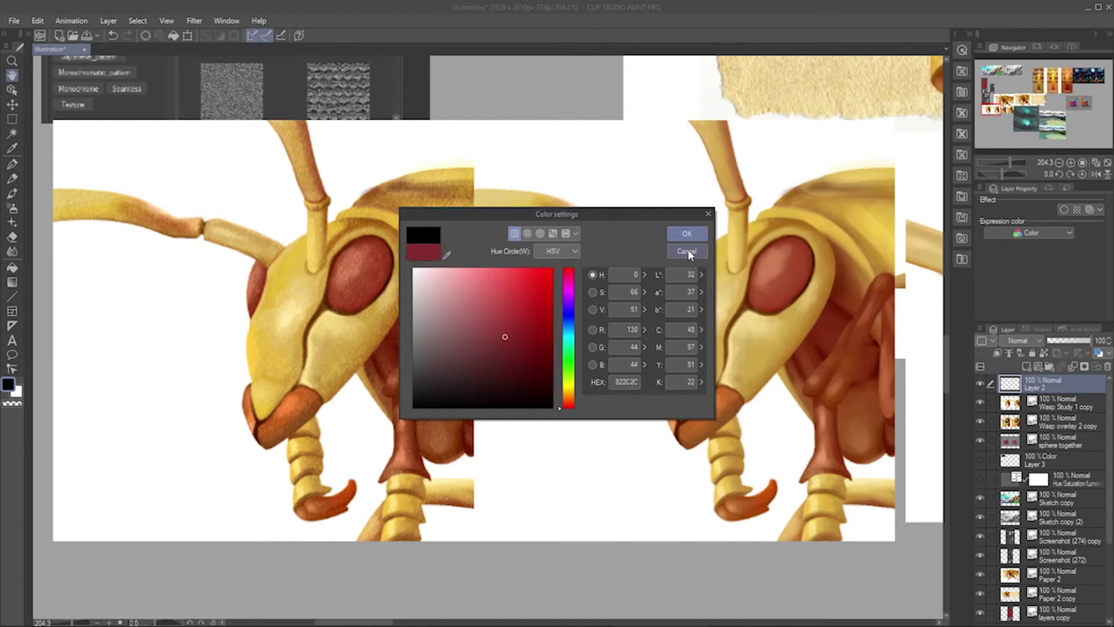
{"action": "left_click", "coordinate": [687, 252]}
- Examine the wasp eye example with the 50% gray note beside its blended version
{"action": "left_click_drag", "start_coordinate": [690, 256], "coordinate": [528, 336]}
{"action": "scroll", "coordinate": [527, 336], "scroll_direction": "up", "scroll_amount": 1}
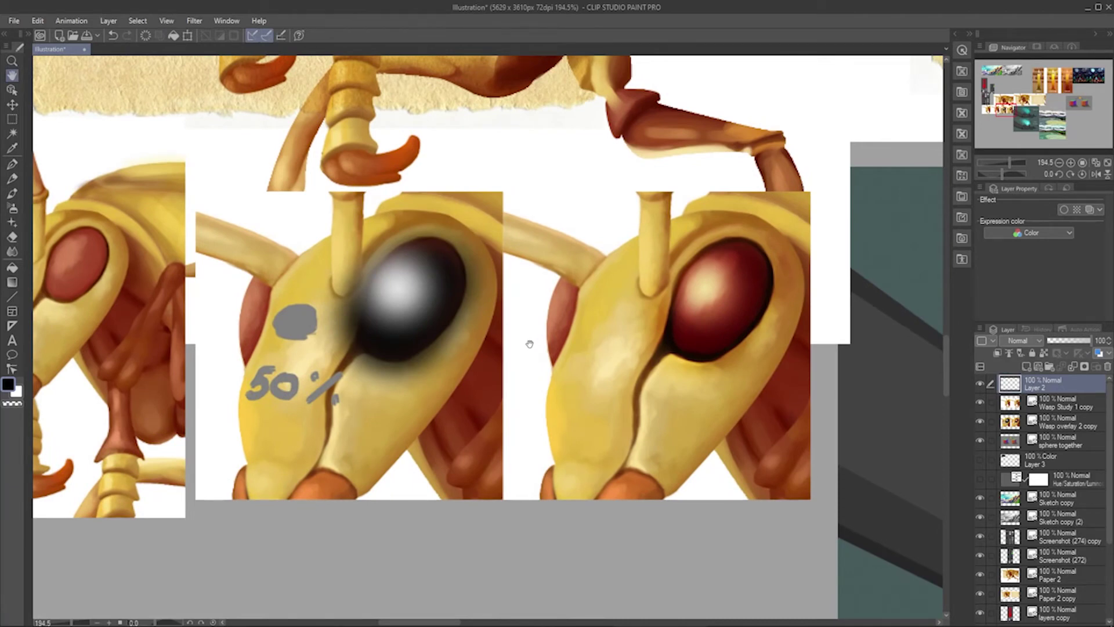
{"action": "scroll", "coordinate": [530, 344], "scroll_direction": "up", "scroll_amount": 2}
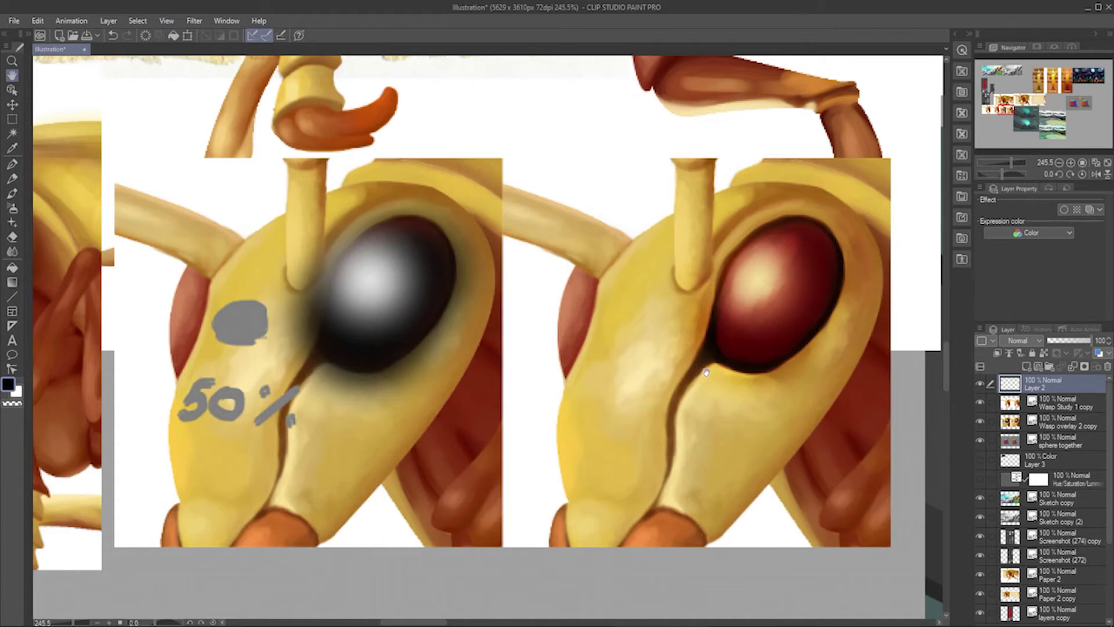
{"action": "scroll", "coordinate": [620, 401], "scroll_direction": "down", "scroll_amount": 3}
- Return to the two wasp heads and toggle the Wasp Study 1 copy layer's visibility off and on
{"action": "left_click_drag", "start_coordinate": [304, 347], "coordinate": [687, 334]}
{"action": "scroll", "coordinate": [620, 340], "scroll_direction": "up", "scroll_amount": 3}
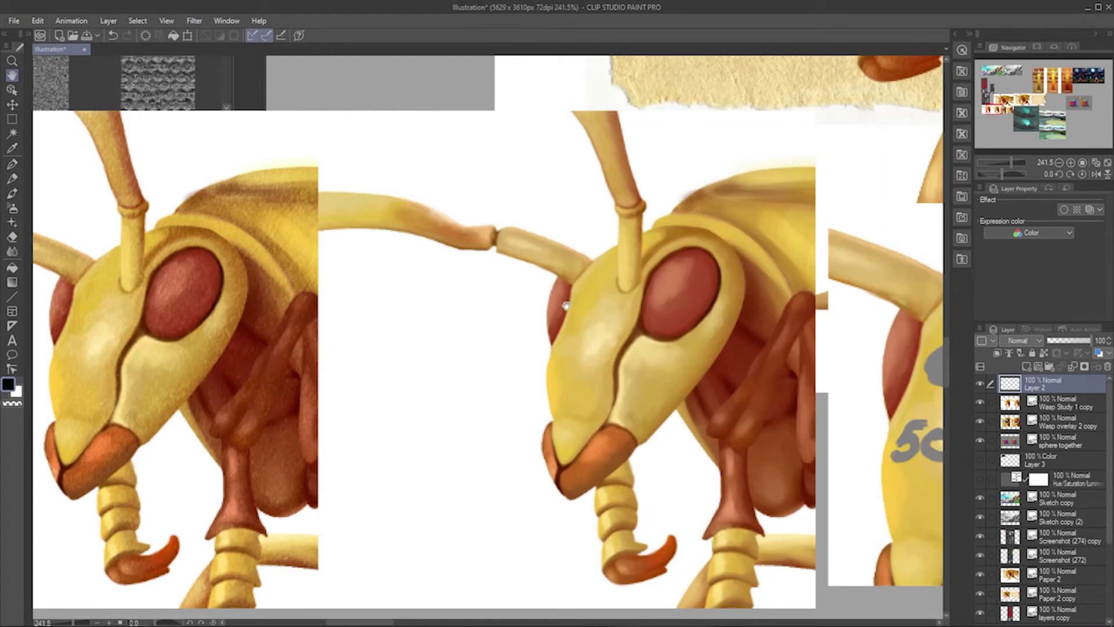
{"action": "left_click_drag", "start_coordinate": [566, 306], "coordinate": [583, 266]}
{"action": "left_click", "coordinate": [982, 402]}
{"action": "left_click", "coordinate": [982, 402]}
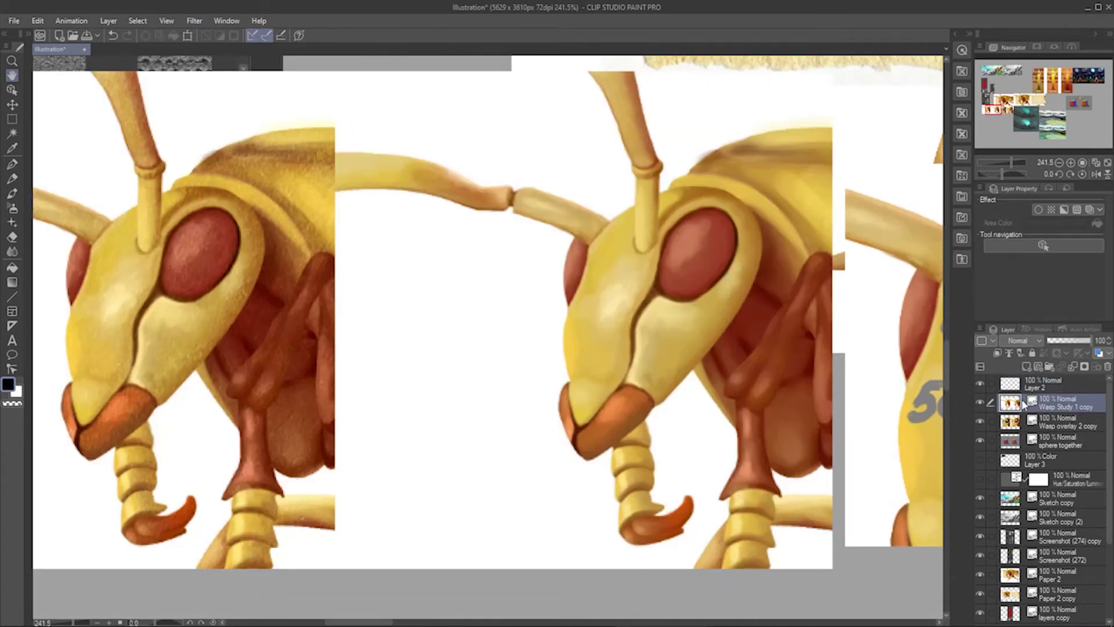
- Duplicate the Wasp Study 1 copy layer and set the duplicate to Overlay at 28% opacity
{"action": "right_click", "coordinate": [1057, 406]}
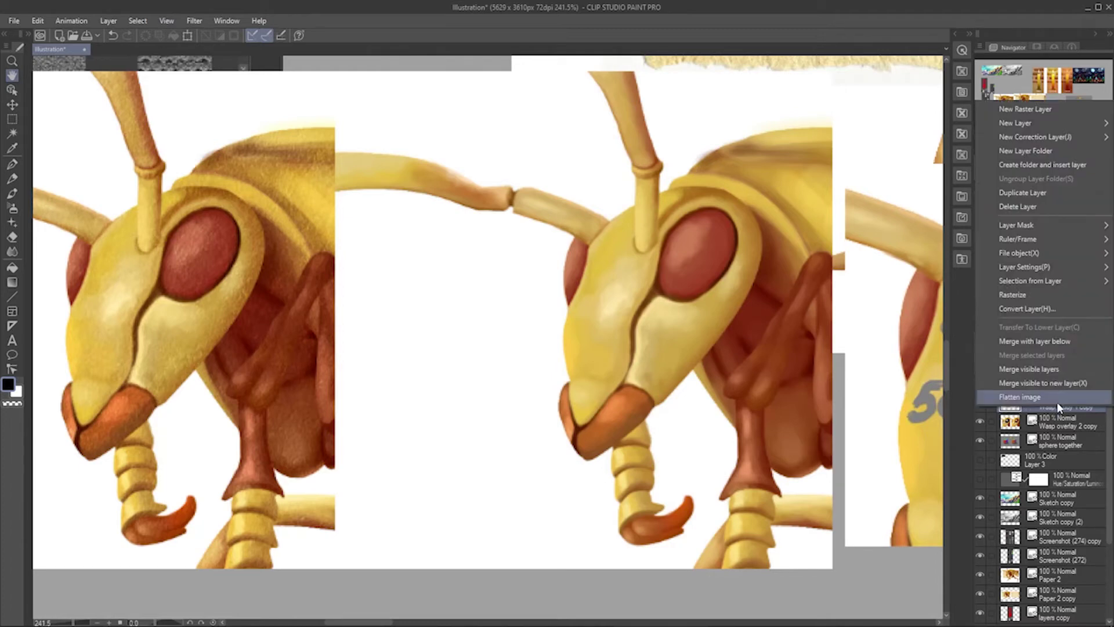
{"action": "left_click", "coordinate": [1030, 194]}
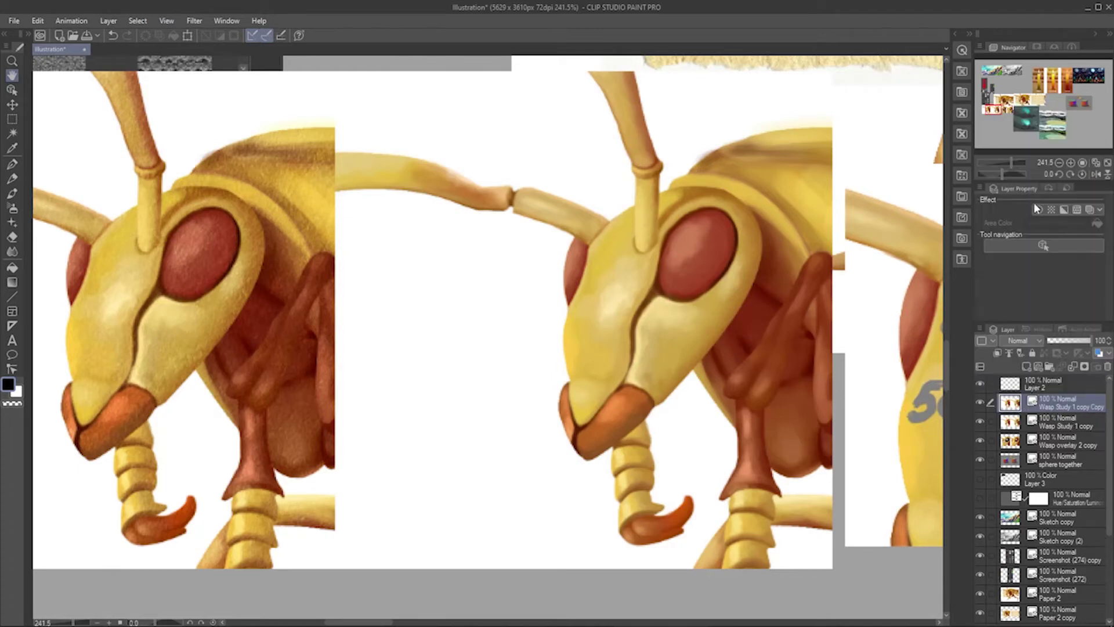
{"action": "left_click", "coordinate": [1035, 340]}
{"action": "left_click", "coordinate": [1022, 165]}
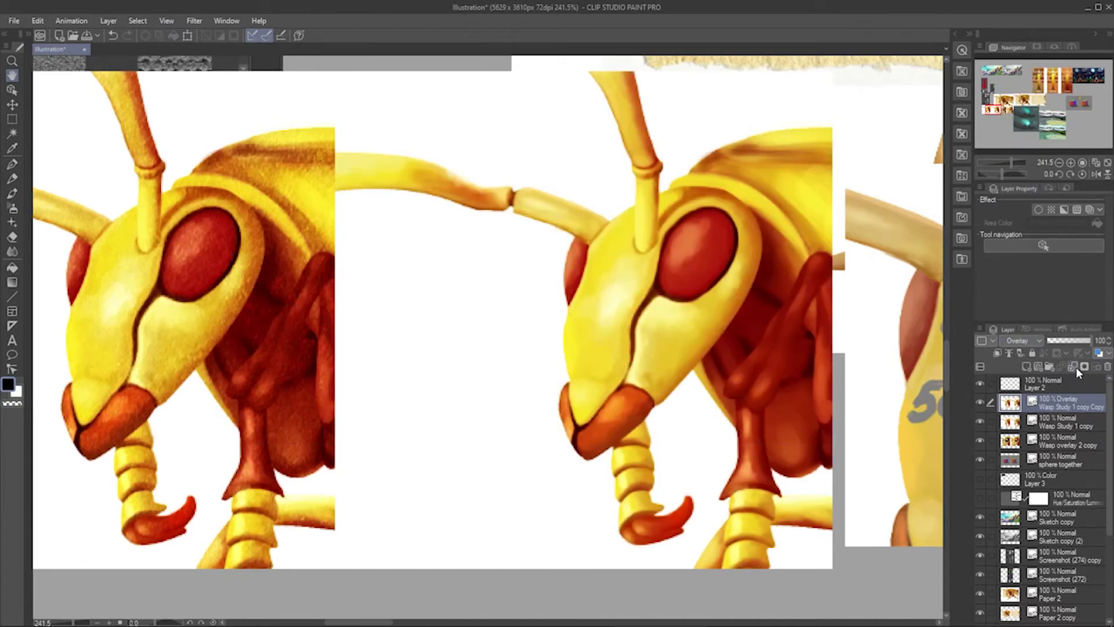
{"action": "left_click_drag", "start_coordinate": [1080, 346], "coordinate": [1063, 343]}
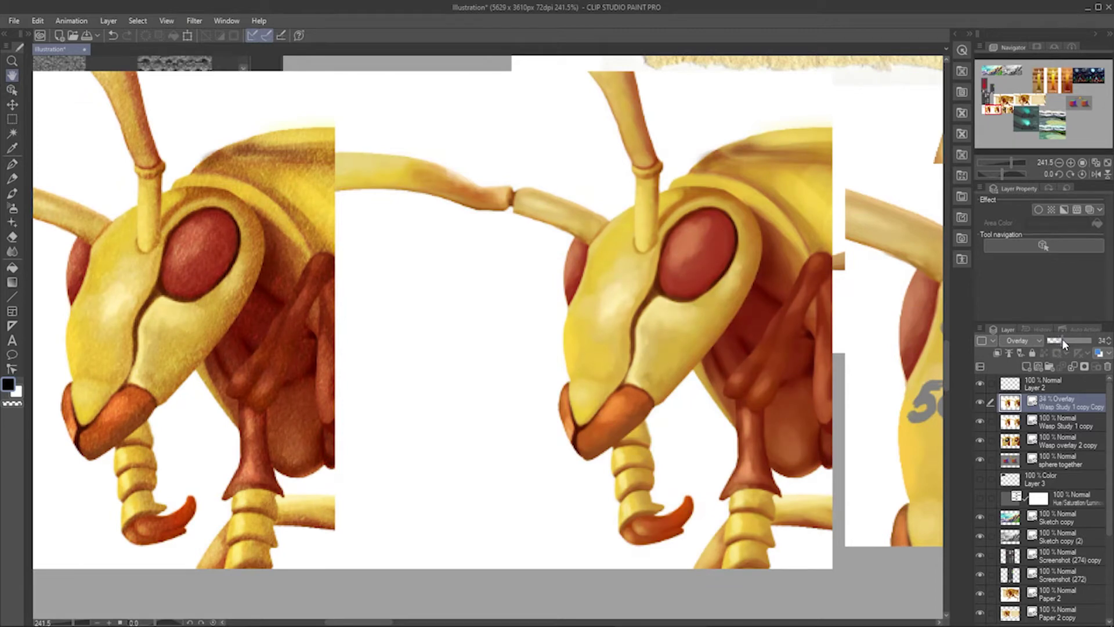
{"action": "left_click_drag", "start_coordinate": [1062, 338], "coordinate": [1051, 336]}
- Compare the plain paper texture with the wasp painting it is overlaid on, inspecting the grain up close
{"action": "left_click_drag", "start_coordinate": [678, 377], "coordinate": [589, 365]}
{"action": "left_click_drag", "start_coordinate": [555, 370], "coordinate": [539, 369]}
{"action": "left_click_drag", "start_coordinate": [628, 268], "coordinate": [455, 354]}
{"action": "left_click_drag", "start_coordinate": [813, 250], "coordinate": [607, 363]}
{"action": "scroll", "coordinate": [607, 364], "scroll_direction": "down", "scroll_amount": 3}
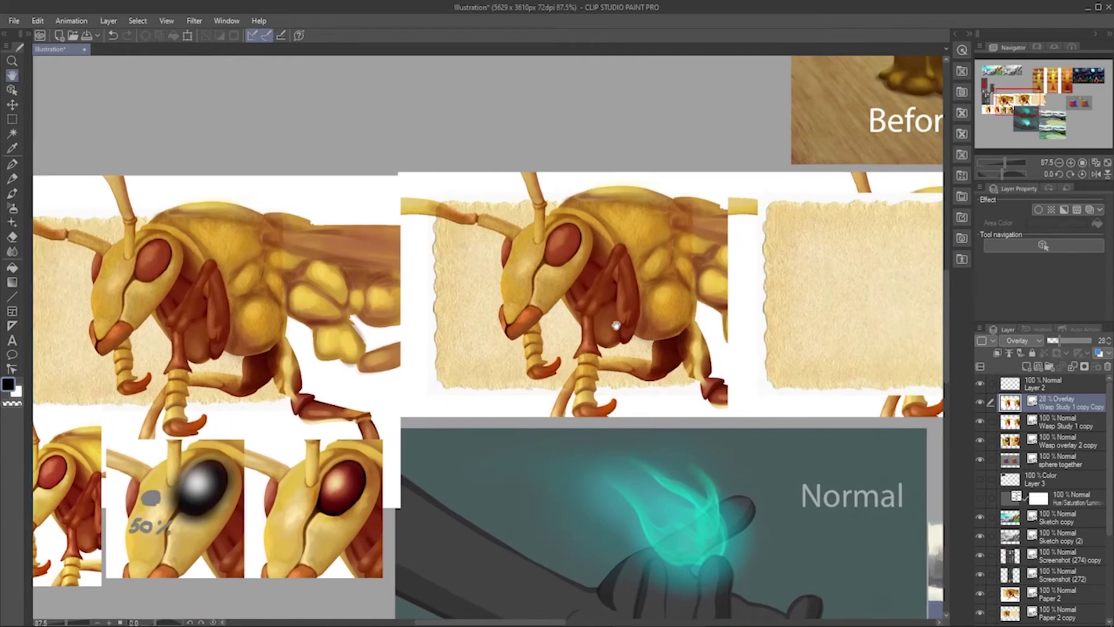
{"action": "left_click_drag", "start_coordinate": [616, 325], "coordinate": [425, 307]}
{"action": "left_click_drag", "start_coordinate": [524, 301], "coordinate": [642, 334]}
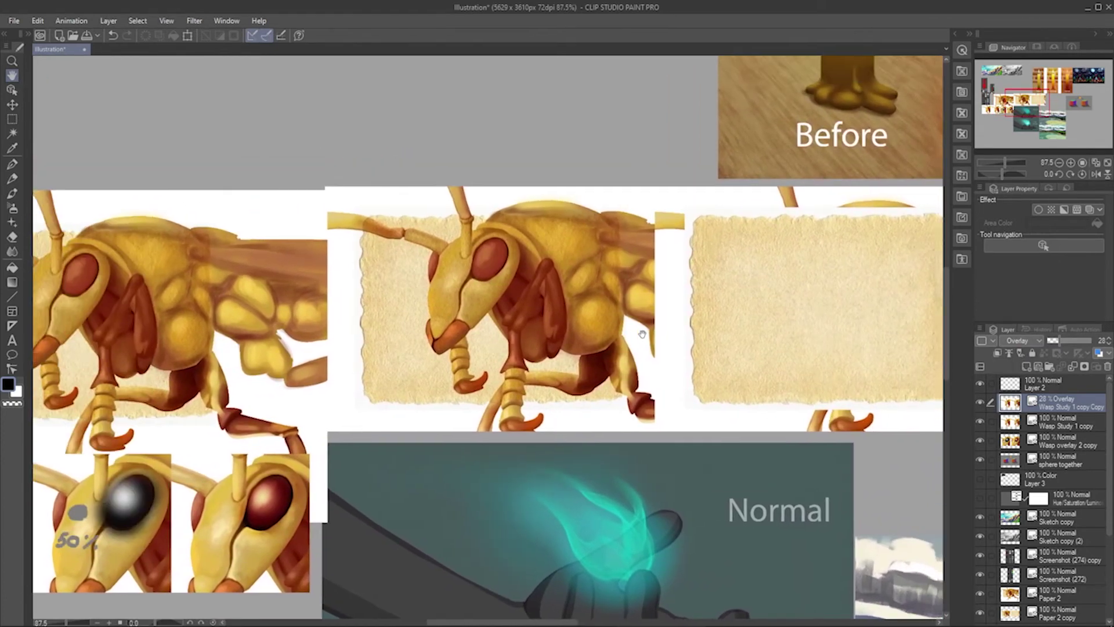
{"action": "scroll", "coordinate": [641, 335], "scroll_direction": "up", "scroll_amount": 3}
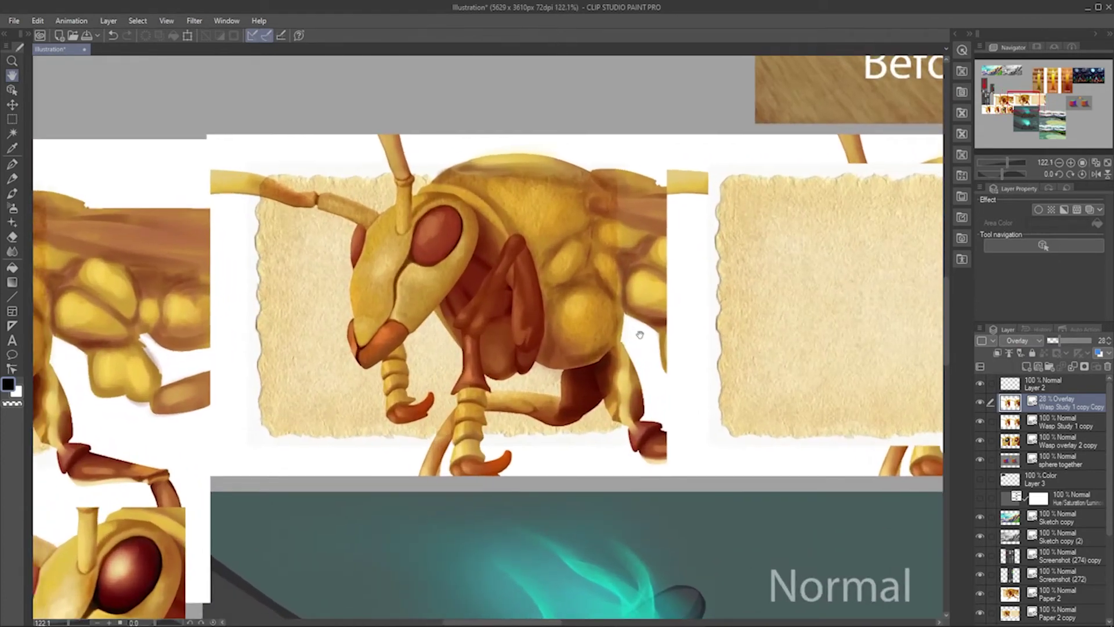
{"action": "left_click_drag", "start_coordinate": [641, 335], "coordinate": [605, 373]}
{"action": "scroll", "coordinate": [653, 330], "scroll_direction": "up", "scroll_amount": 3}
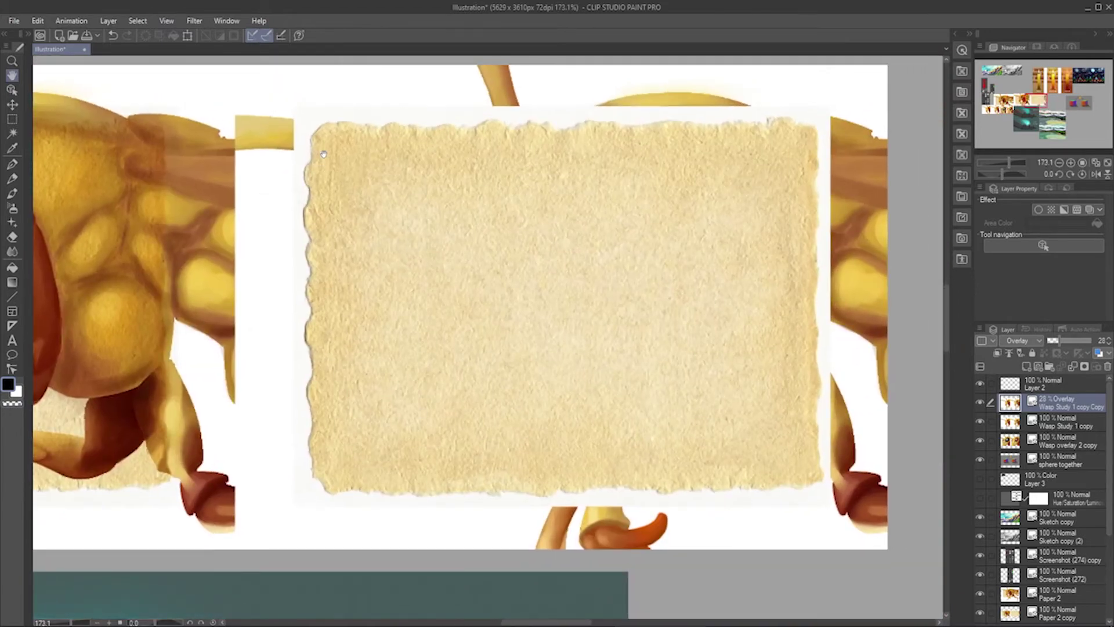
{"action": "mouse_move", "coordinate": [255, 288]}
{"action": "left_mouse_down"}
{"action": "mouse_move", "coordinate": [271, 284]}
{"action": "mouse_move", "coordinate": [251, 309]}
{"action": "mouse_move", "coordinate": [824, 301]}
{"action": "left_mouse_up"}
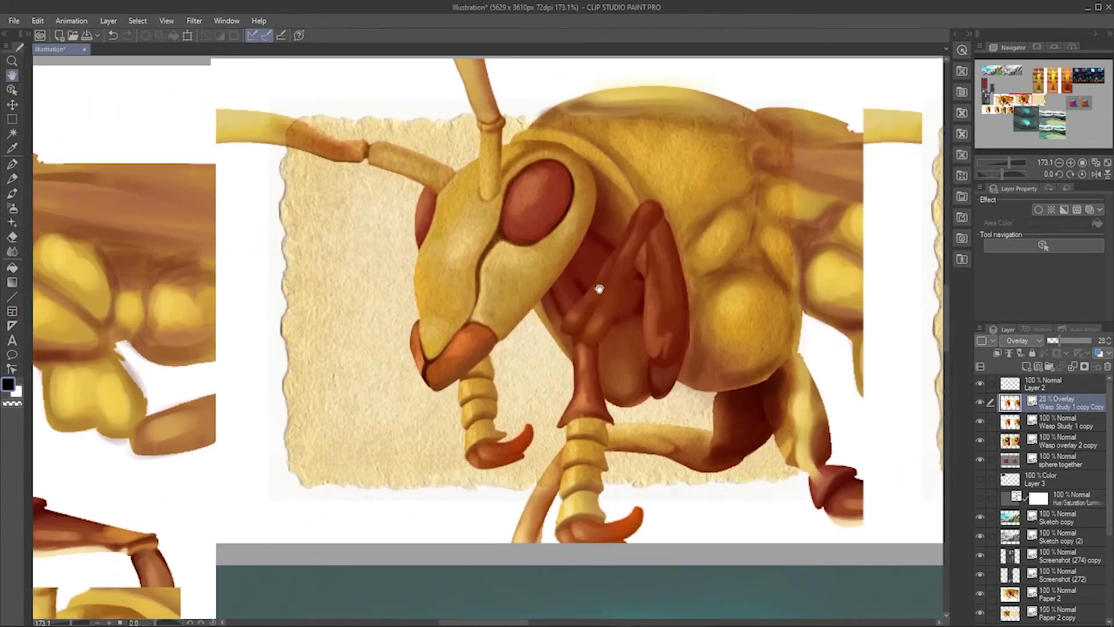
{"action": "scroll", "coordinate": [600, 289], "scroll_direction": "up", "scroll_amount": 5}
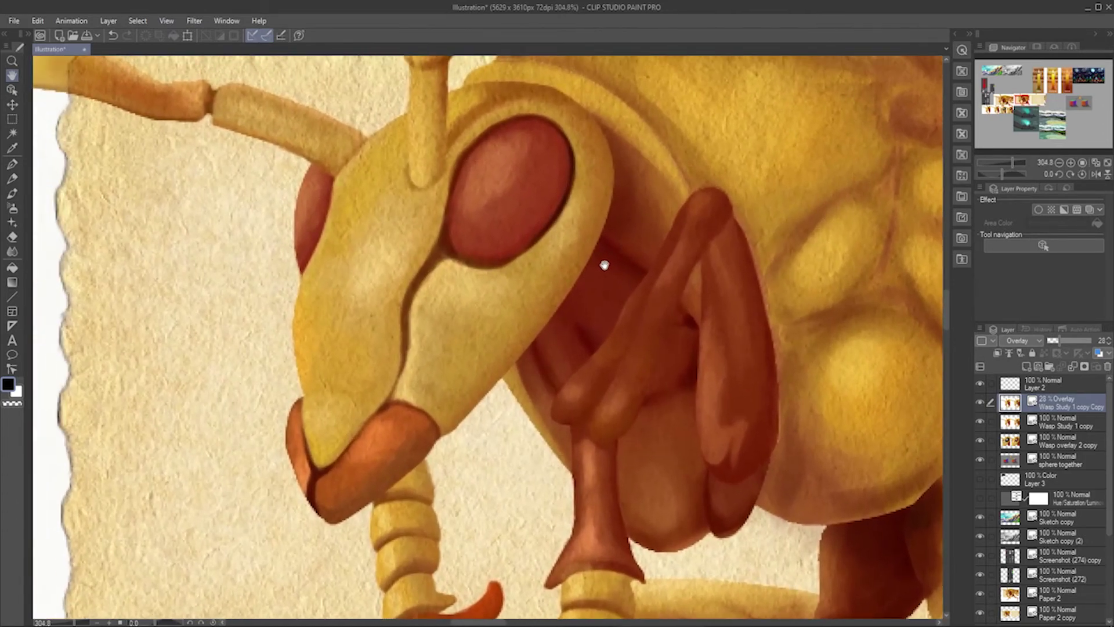
- Examine the paper grain on the wasp's head and compare it with the neighboring wasp paintings
{"action": "scroll", "coordinate": [605, 265], "scroll_direction": "up", "scroll_amount": 2}
{"action": "scroll", "coordinate": [597, 289], "scroll_direction": "down", "scroll_amount": 3}
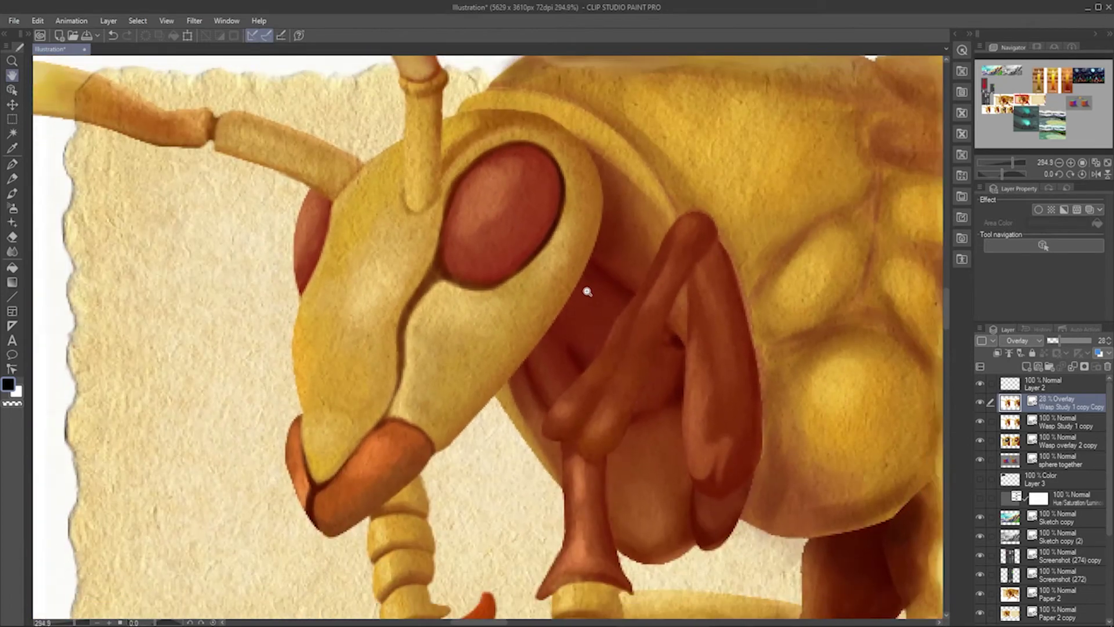
{"action": "scroll", "coordinate": [572, 270], "scroll_direction": "down", "scroll_amount": 4}
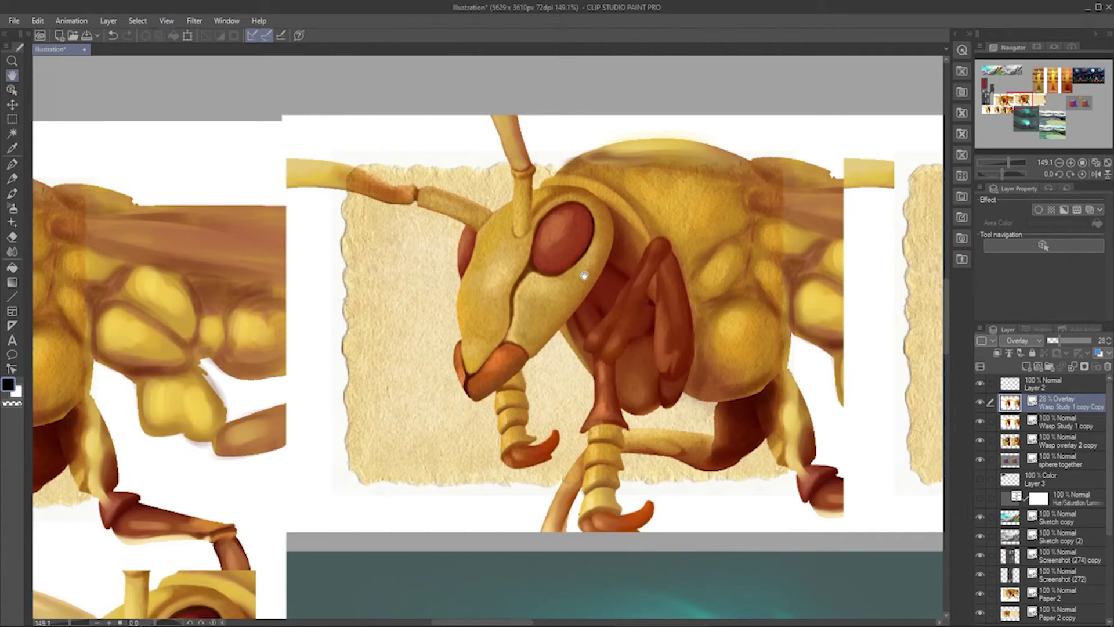
{"action": "left_click_drag", "start_coordinate": [542, 329], "coordinate": [908, 338]}
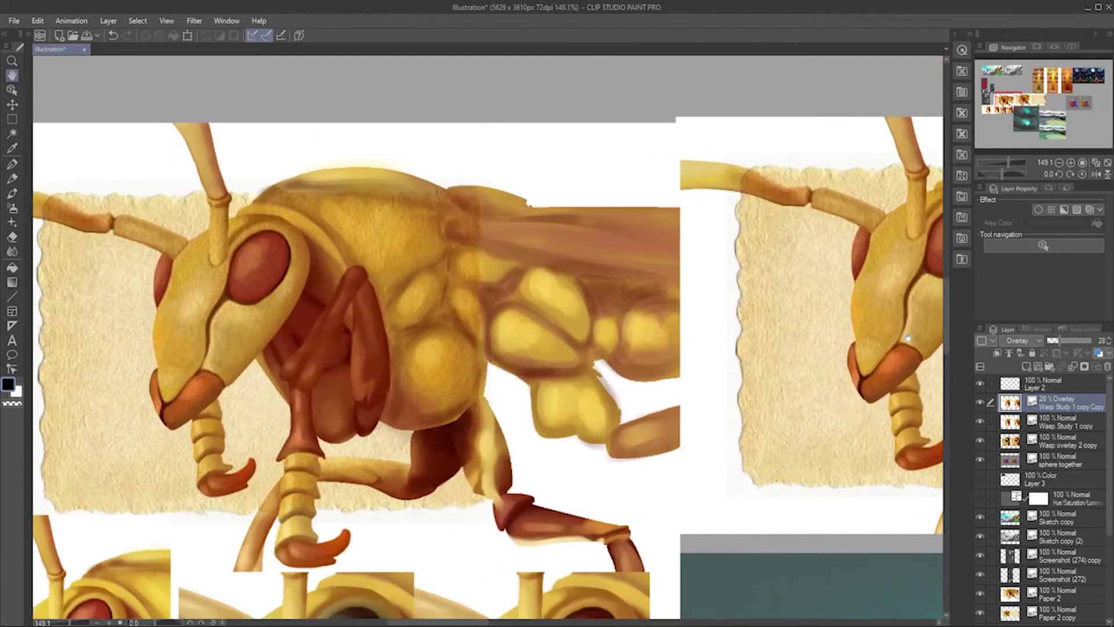
{"action": "scroll", "coordinate": [455, 366], "scroll_direction": "down", "scroll_amount": 3}
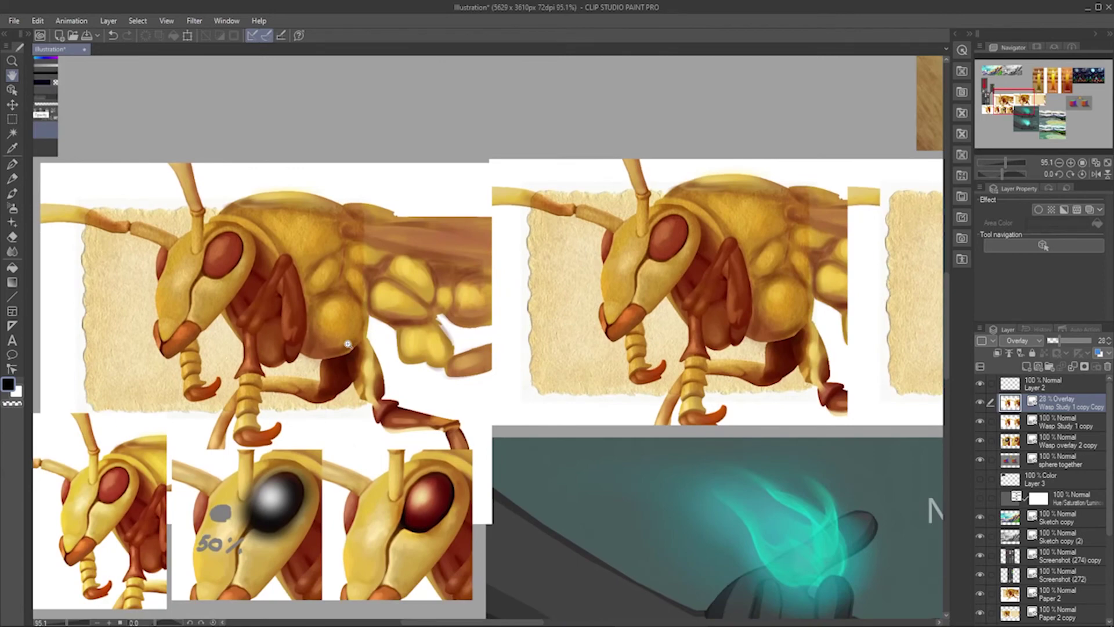
{"action": "scroll", "coordinate": [352, 343], "scroll_direction": "down", "scroll_amount": 3}
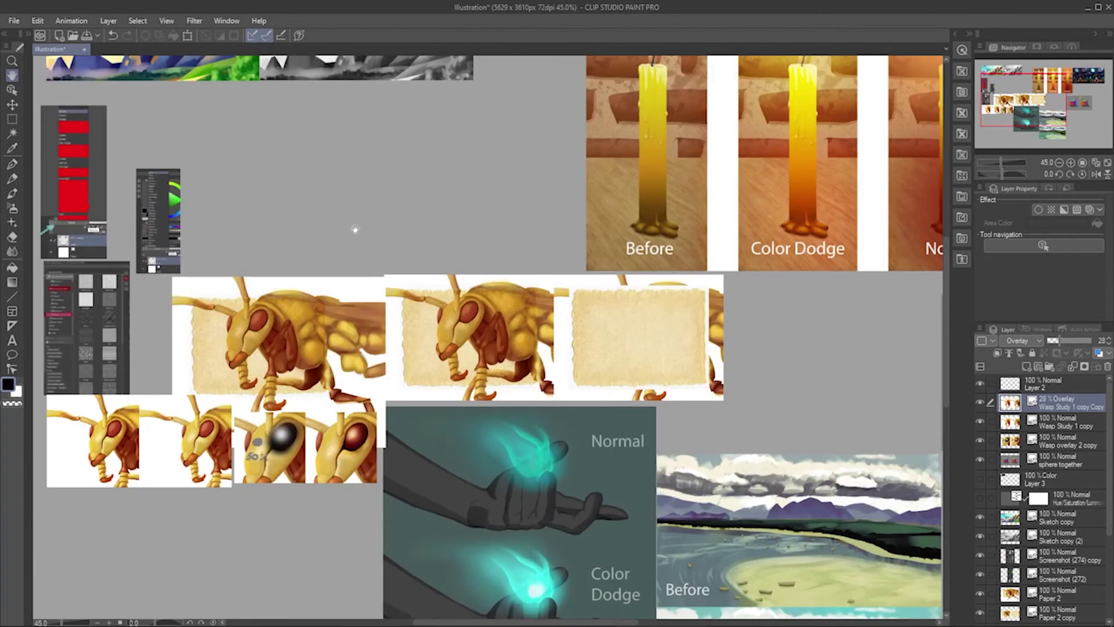
- Examine the overall texture of the colored mountain landscape painting with the airplane
{"action": "left_click_drag", "start_coordinate": [356, 228], "coordinate": [610, 507]}
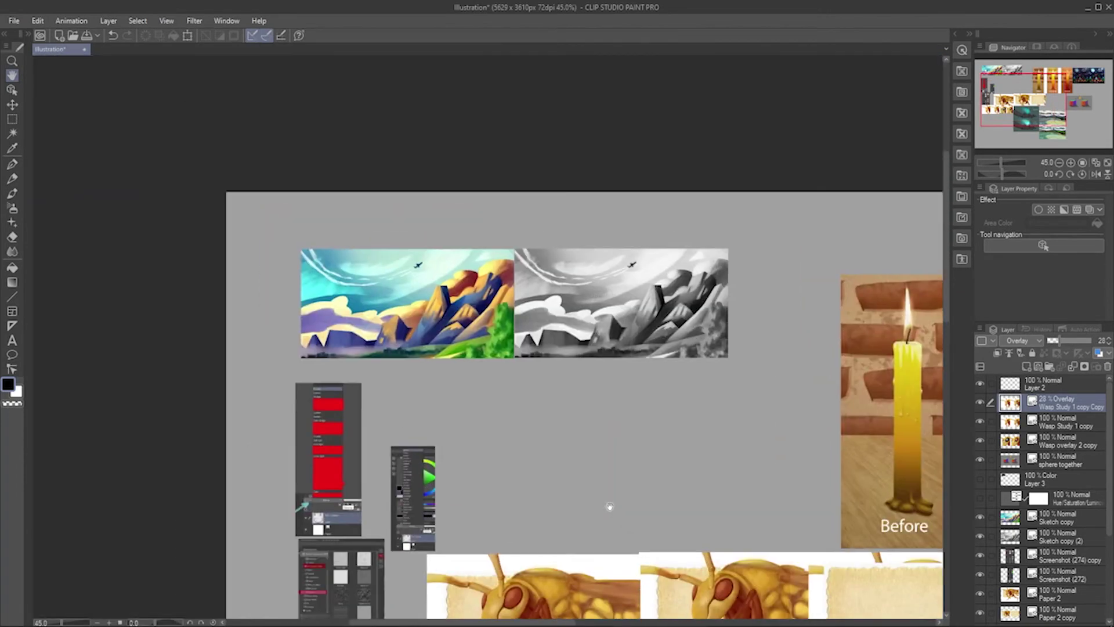
{"action": "scroll", "coordinate": [407, 275], "scroll_direction": "up", "scroll_amount": 4}
{"action": "scroll", "coordinate": [465, 284], "scroll_direction": "up", "scroll_amount": 2}
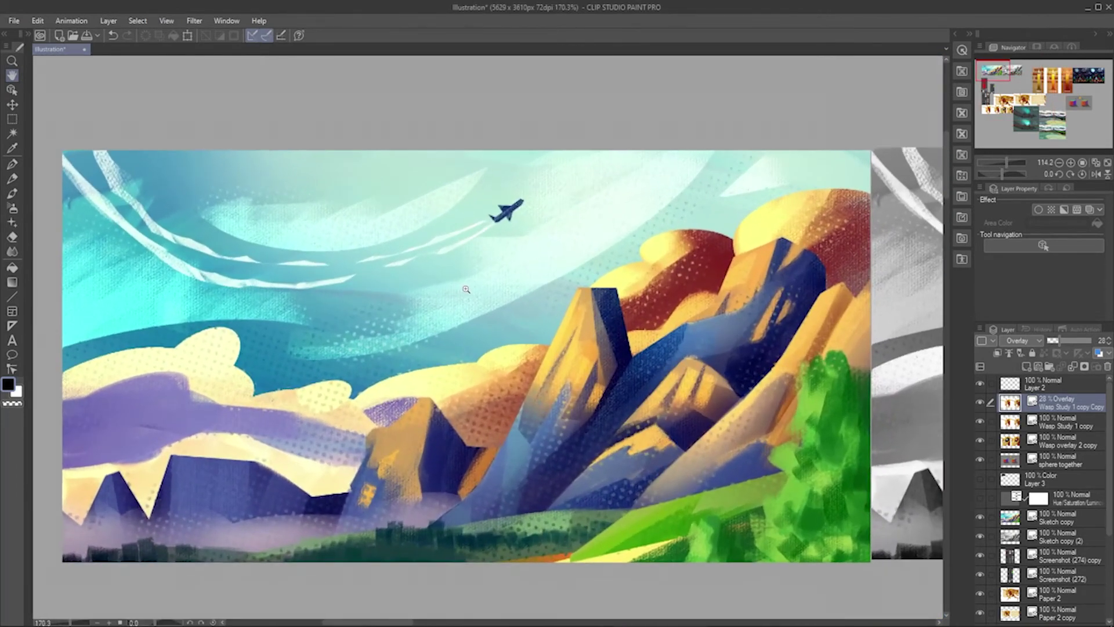
{"action": "scroll", "coordinate": [464, 292], "scroll_direction": "up", "scroll_amount": 2}
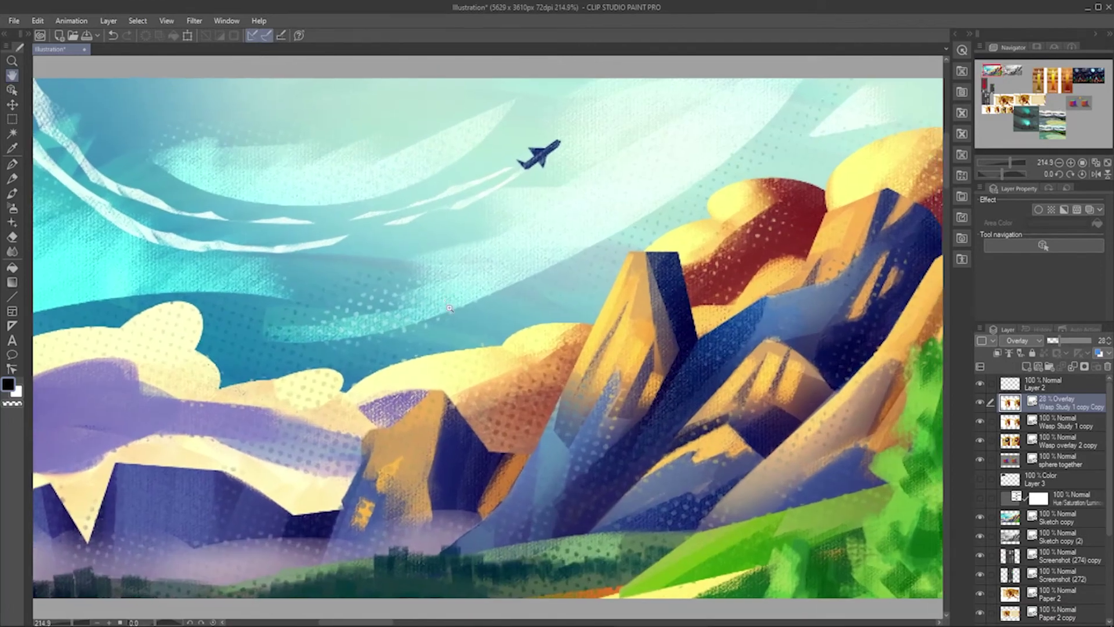
{"action": "scroll", "coordinate": [440, 316], "scroll_direction": "down", "scroll_amount": 1}
{"action": "scroll", "coordinate": [439, 316], "scroll_direction": "up", "scroll_amount": 1}
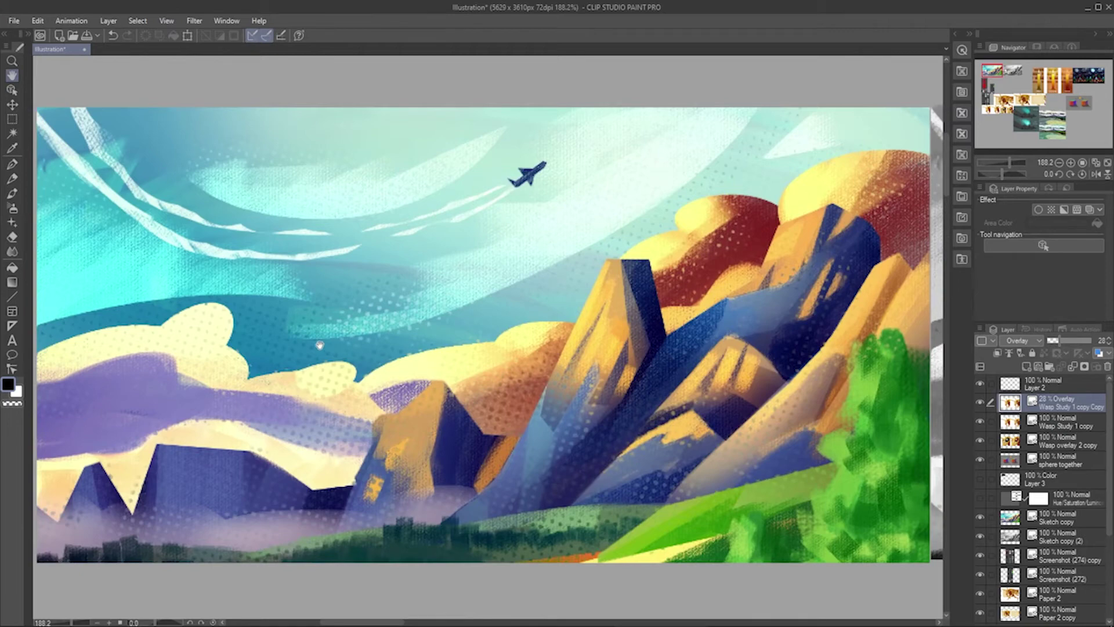
- Inspect the canvas grain and dot pattern in the landscape's sky and clouds up close, then review the whole painting
{"action": "left_click_drag", "start_coordinate": [458, 288], "coordinate": [685, 246]}
{"action": "left_click_drag", "start_coordinate": [472, 262], "coordinate": [489, 262]}
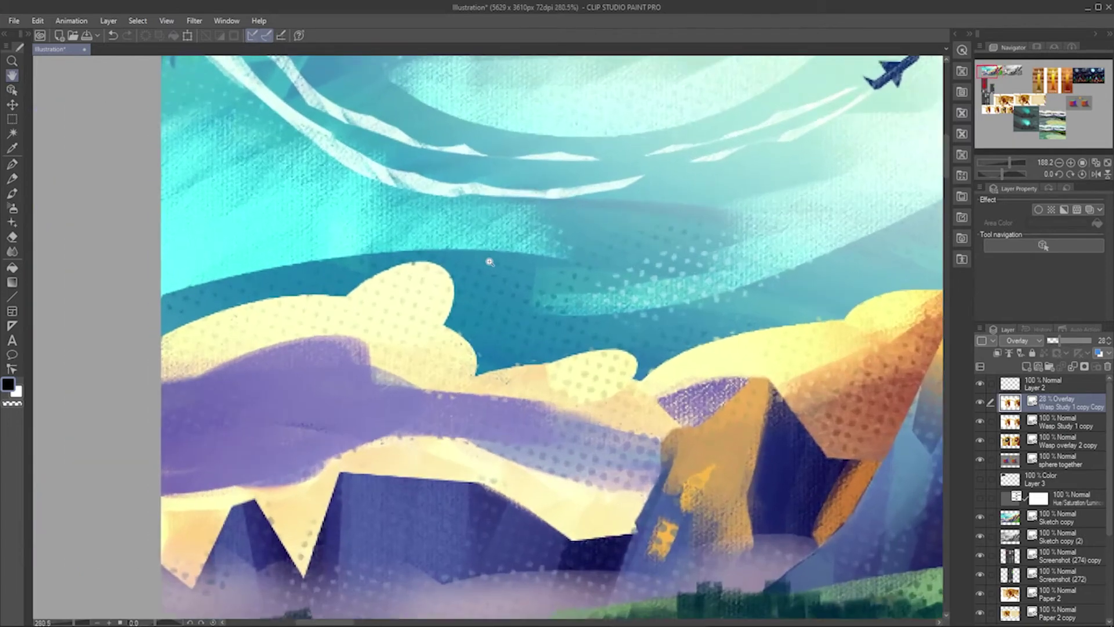
{"action": "scroll", "coordinate": [489, 263], "scroll_direction": "up", "scroll_amount": 5}
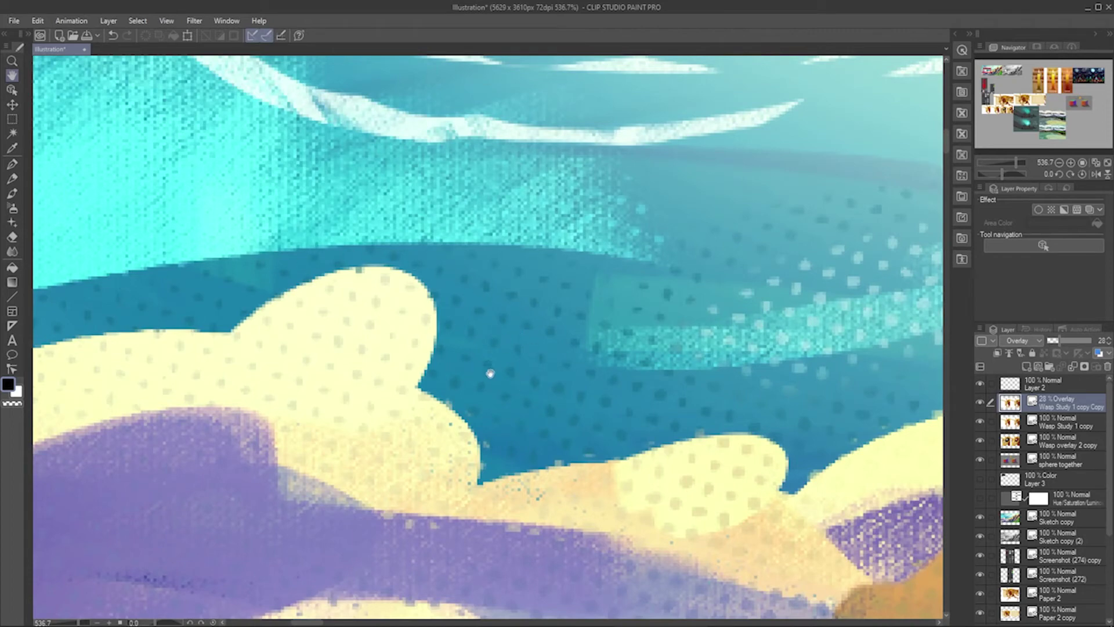
{"action": "scroll", "coordinate": [471, 359], "scroll_direction": "down", "scroll_amount": 5}
{"action": "left_click_drag", "start_coordinate": [517, 359], "coordinate": [371, 321]}
{"action": "scroll", "coordinate": [417, 336], "scroll_direction": "down", "scroll_amount": 1}
{"action": "left_click_drag", "start_coordinate": [476, 331], "coordinate": [443, 341]}
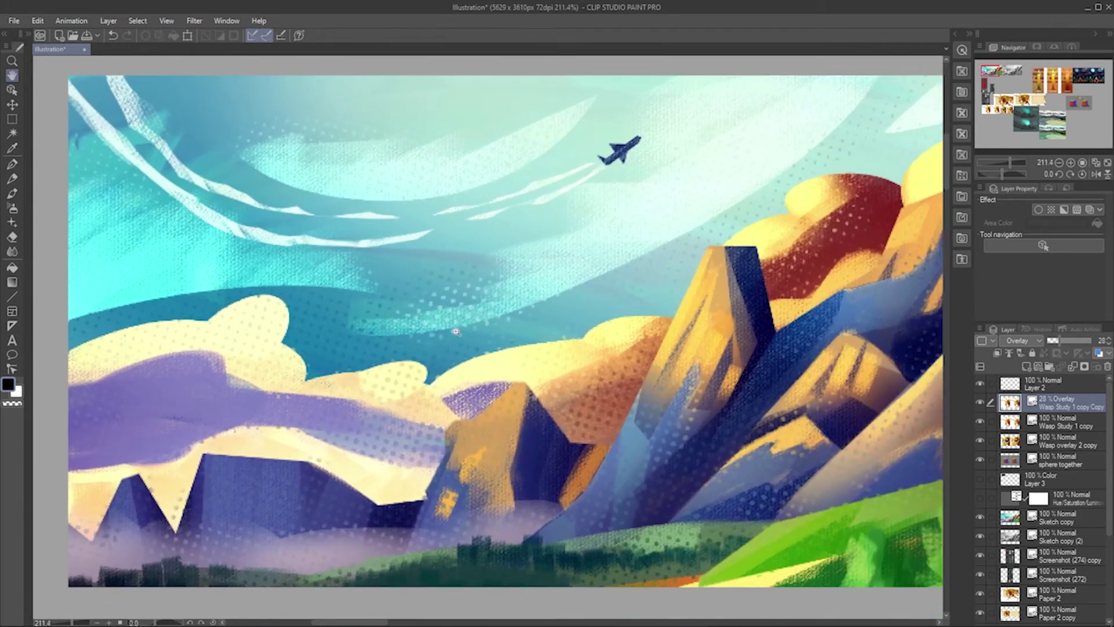
{"action": "scroll", "coordinate": [457, 331], "scroll_direction": "down", "scroll_amount": 3}
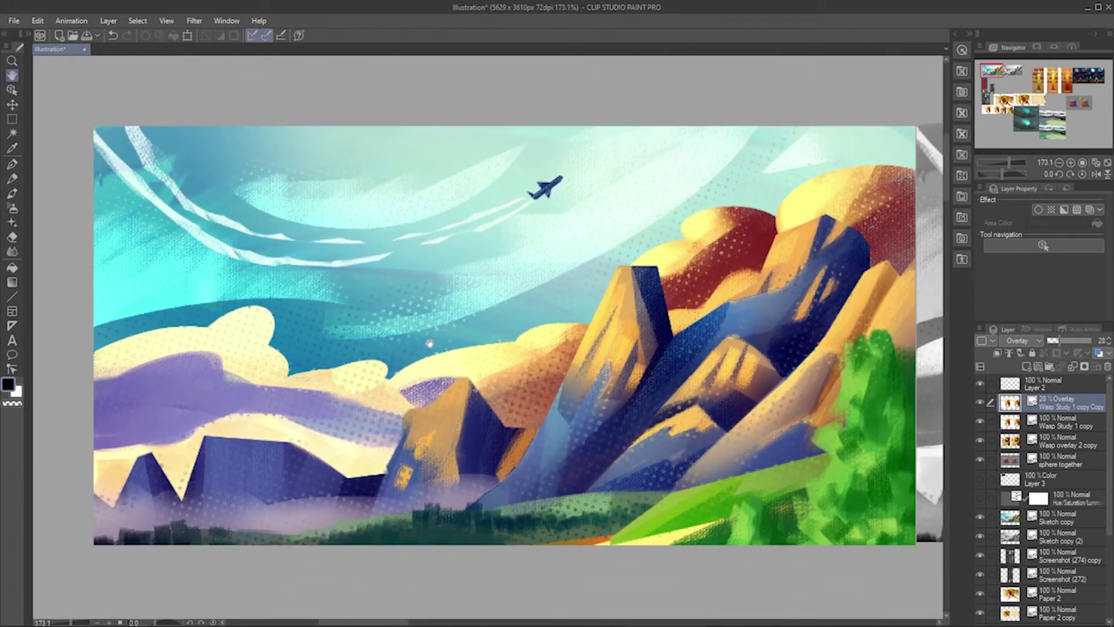
{"action": "scroll", "coordinate": [430, 344], "scroll_direction": "down", "scroll_amount": 3}
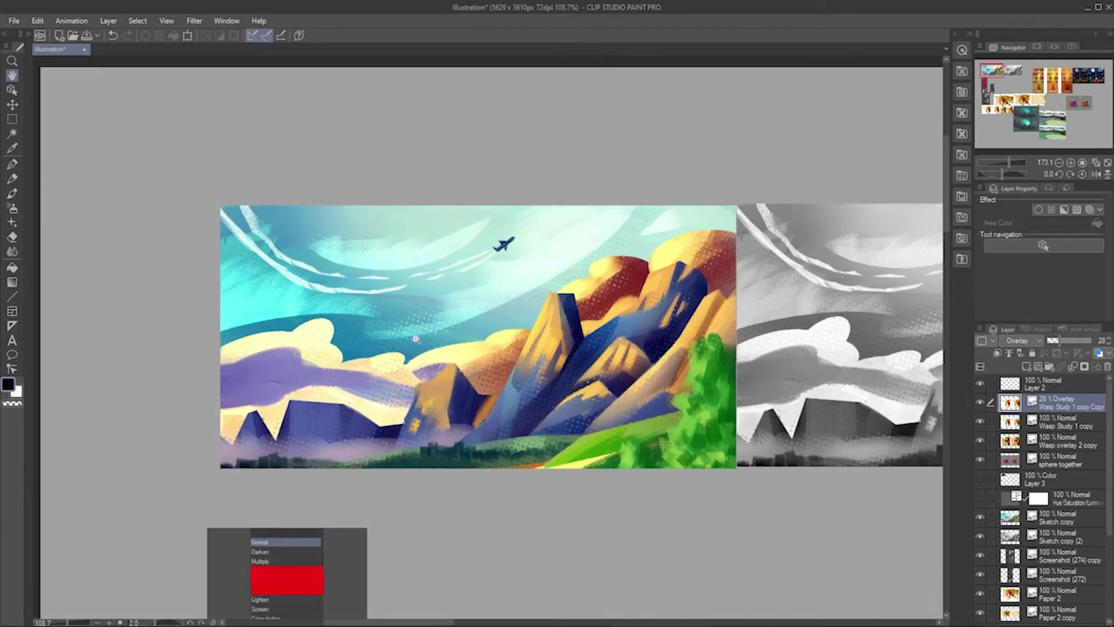
- Compare the Normal and Color Dodge versions of the glowing teal flame on the hand
{"action": "scroll", "coordinate": [422, 325], "scroll_direction": "down", "scroll_amount": 1}
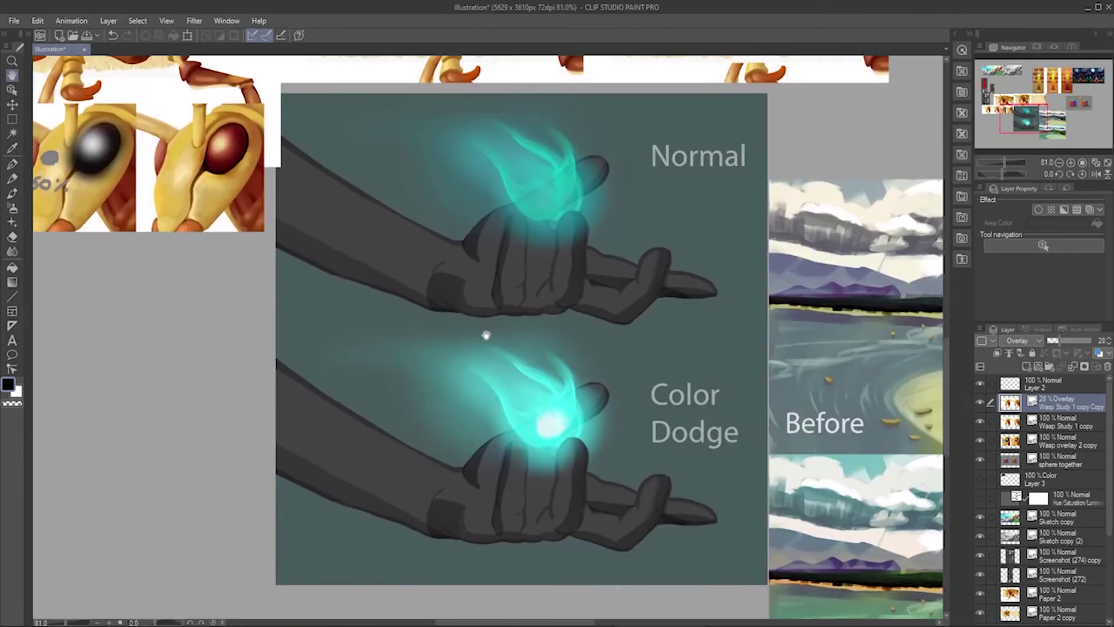
{"action": "scroll", "coordinate": [509, 320], "scroll_direction": "up", "scroll_amount": 2}
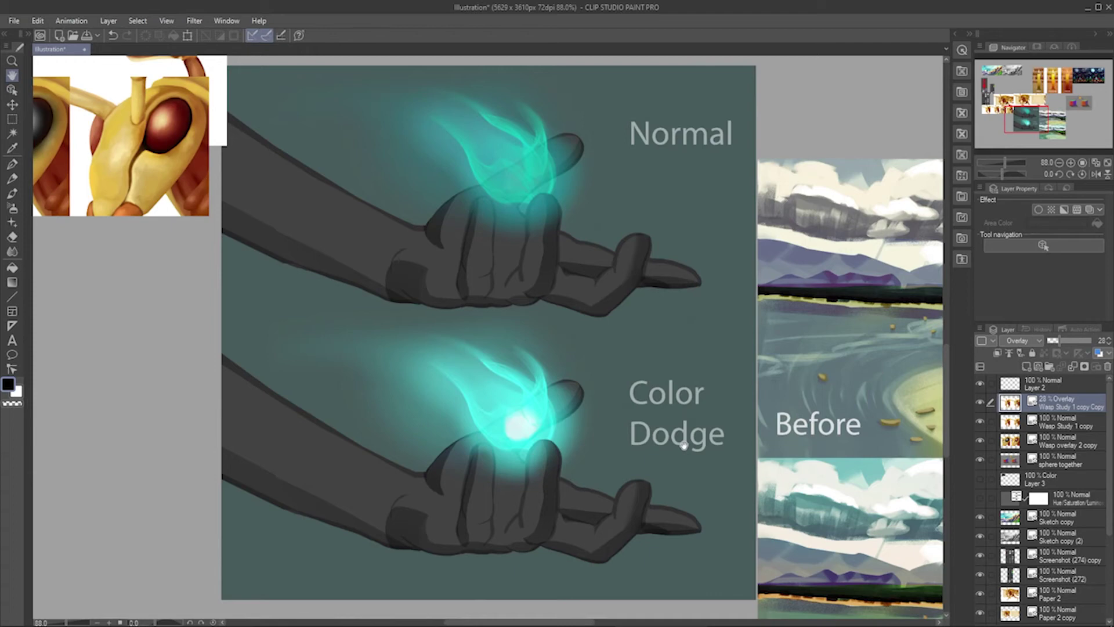
{"action": "left_click_drag", "start_coordinate": [684, 445], "coordinate": [579, 433]}
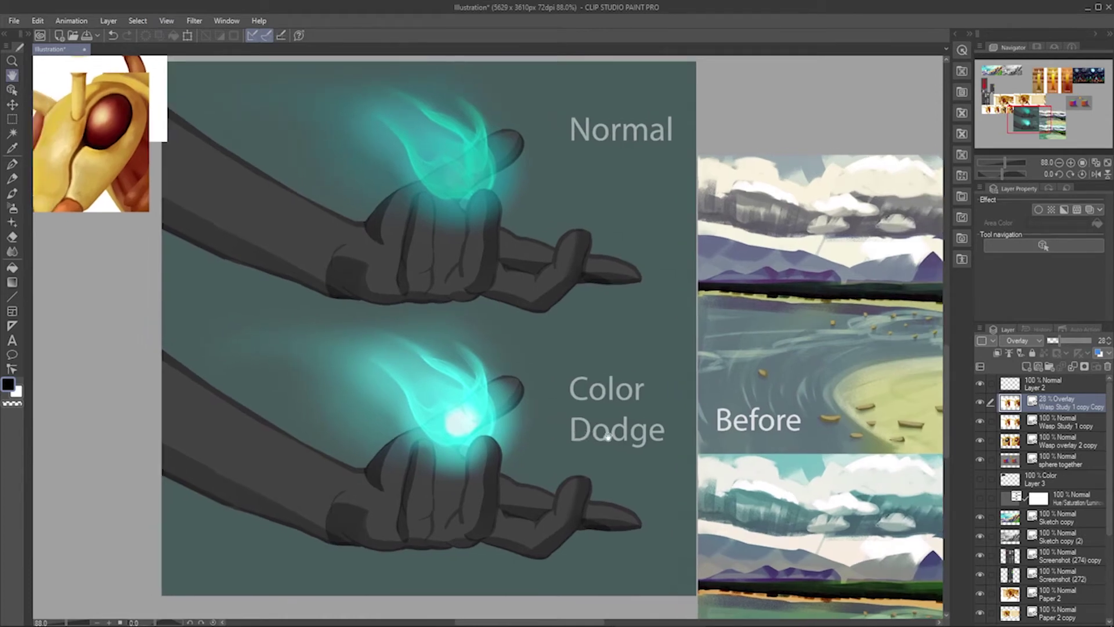
{"action": "mouse_move", "coordinate": [537, 459]}
{"action": "left_mouse_down"}
{"action": "mouse_move", "coordinate": [572, 446]}
{"action": "mouse_move", "coordinate": [556, 459]}
{"action": "left_mouse_up"}
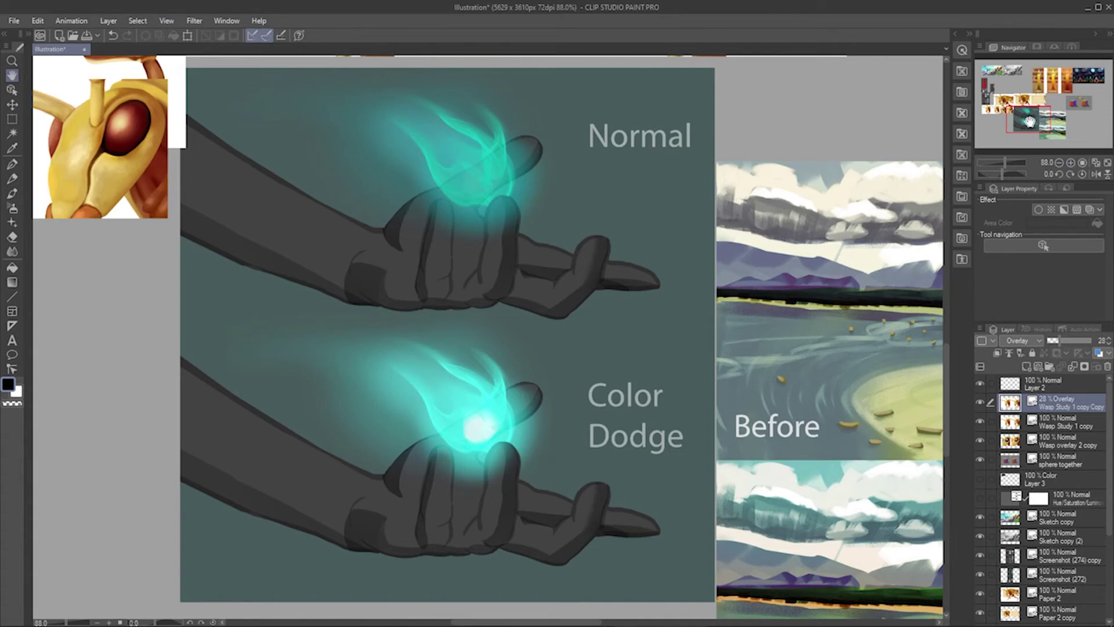
- Compare the Normal and Color Dodge versions of the night house painting and look over the blur filter category
{"action": "left_click_drag", "start_coordinate": [1030, 122], "coordinate": [1089, 77]}
{"action": "left_click_drag", "start_coordinate": [564, 285], "coordinate": [579, 275]}
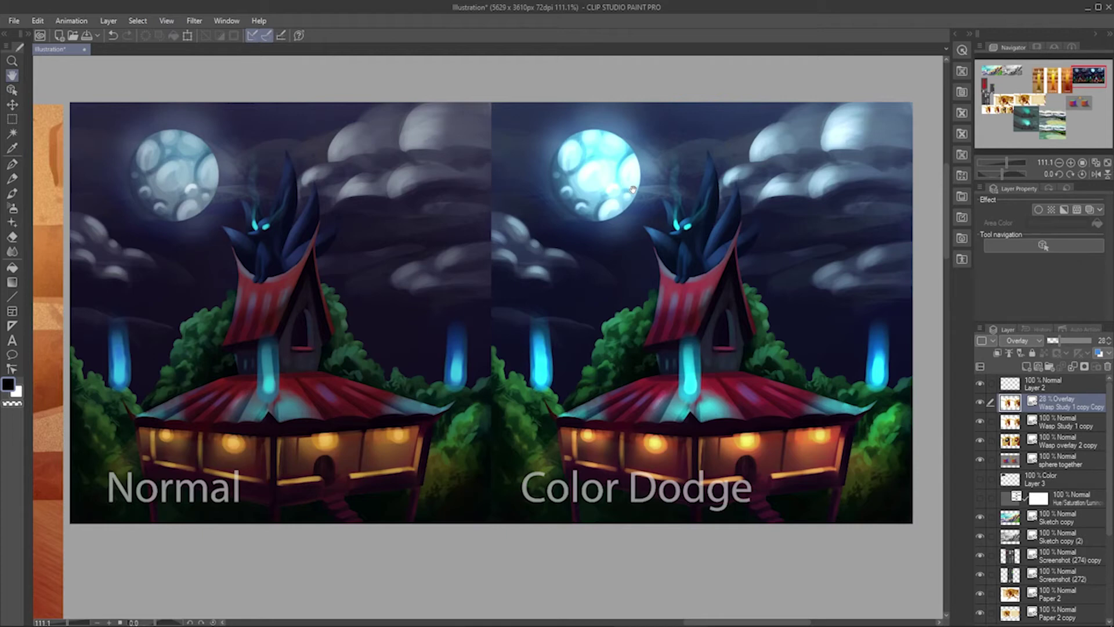
{"action": "left_click_drag", "start_coordinate": [726, 339], "coordinate": [716, 343]}
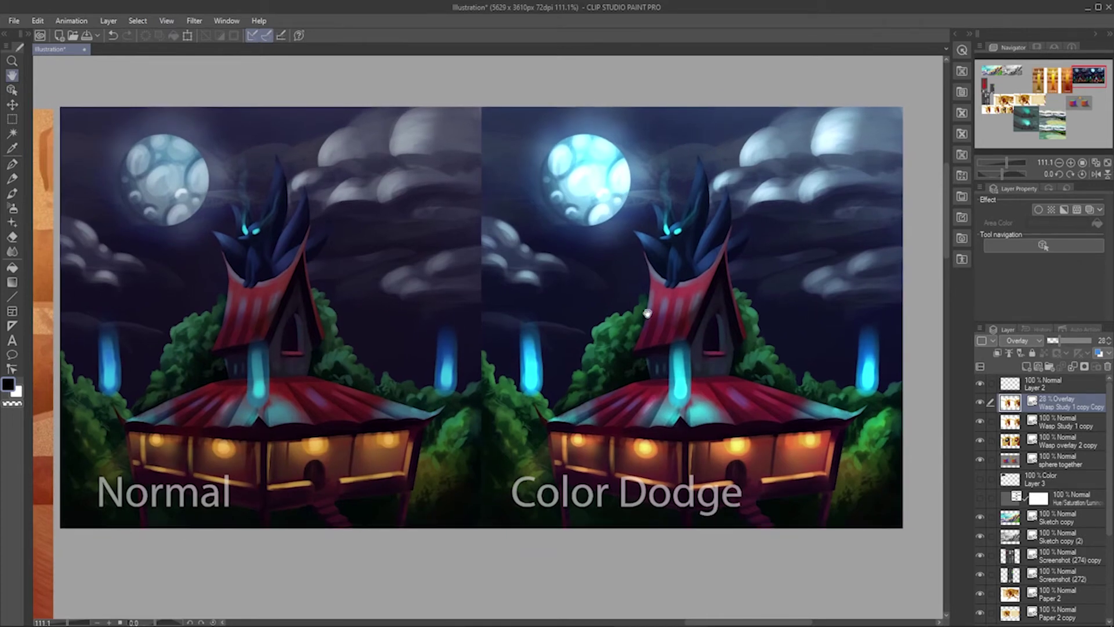
{"action": "left_click", "coordinate": [195, 21]}
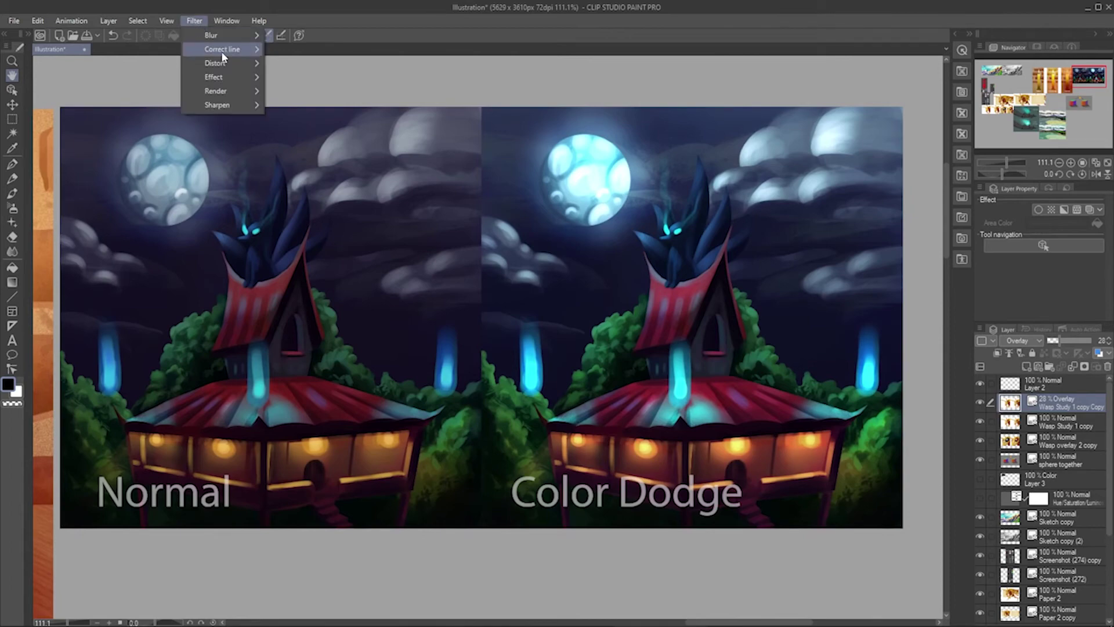
{"action": "mouse_move", "coordinate": [225, 38]}
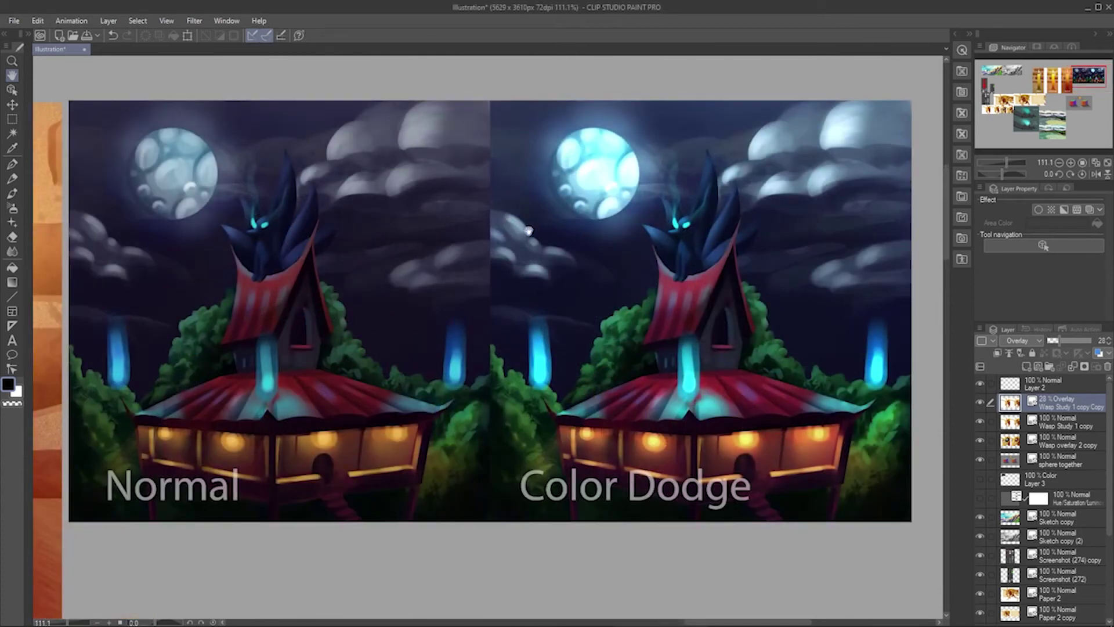
{"action": "left_click_drag", "start_coordinate": [579, 280], "coordinate": [519, 282]}
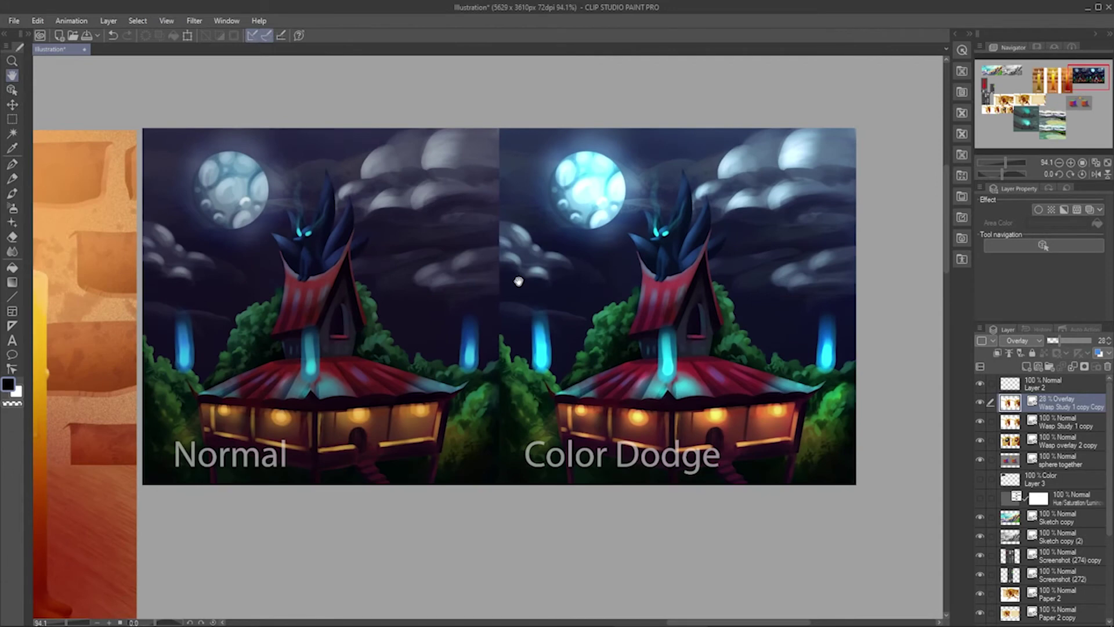
- Compare the Before, Color Dodge and Normal versions of the candle painting
{"action": "scroll", "coordinate": [519, 282], "scroll_direction": "down", "scroll_amount": 3}
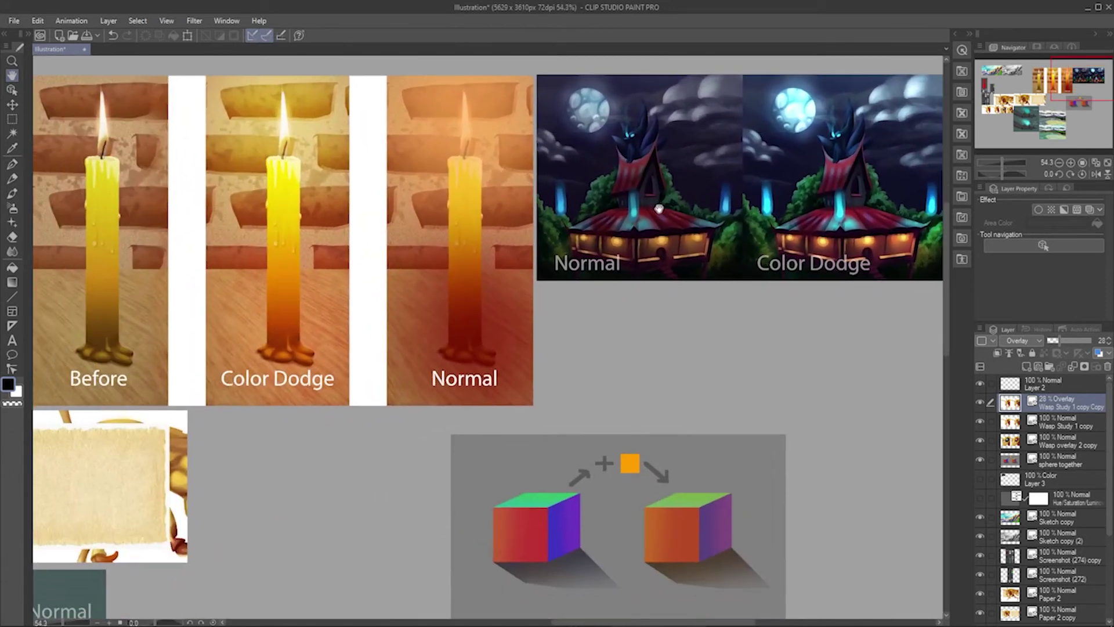
{"action": "left_click_drag", "start_coordinate": [659, 209], "coordinate": [669, 168]}
{"action": "left_click_drag", "start_coordinate": [478, 337], "coordinate": [634, 417]}
{"action": "left_click_drag", "start_coordinate": [487, 295], "coordinate": [491, 299]}
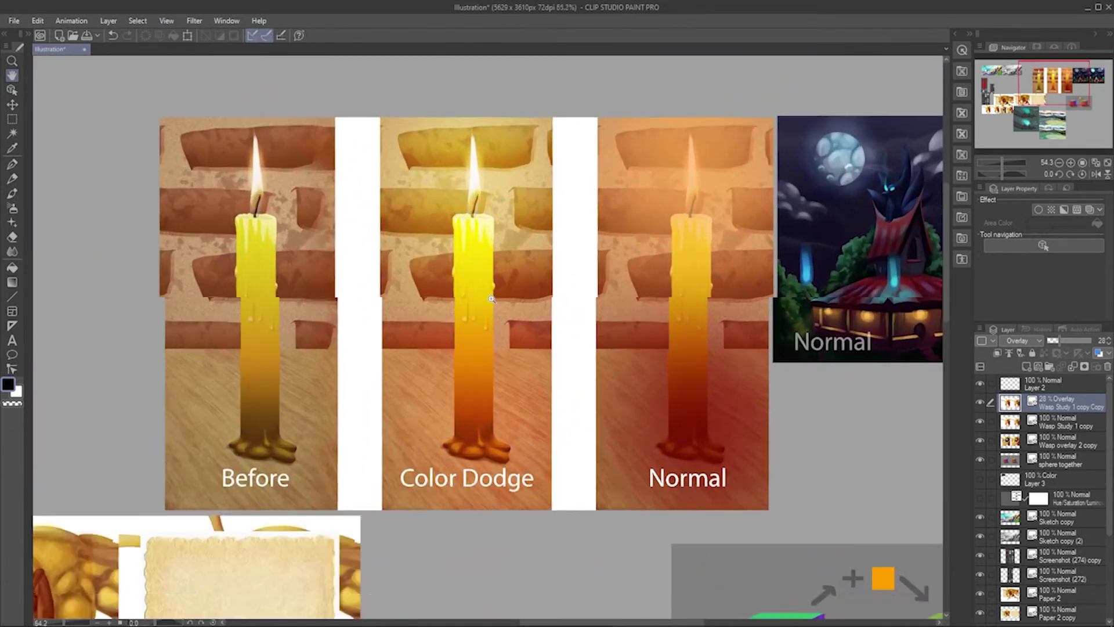
{"action": "scroll", "coordinate": [490, 299], "scroll_direction": "up", "scroll_amount": 3}
{"action": "scroll", "coordinate": [522, 299], "scroll_direction": "down", "scroll_amount": 2}
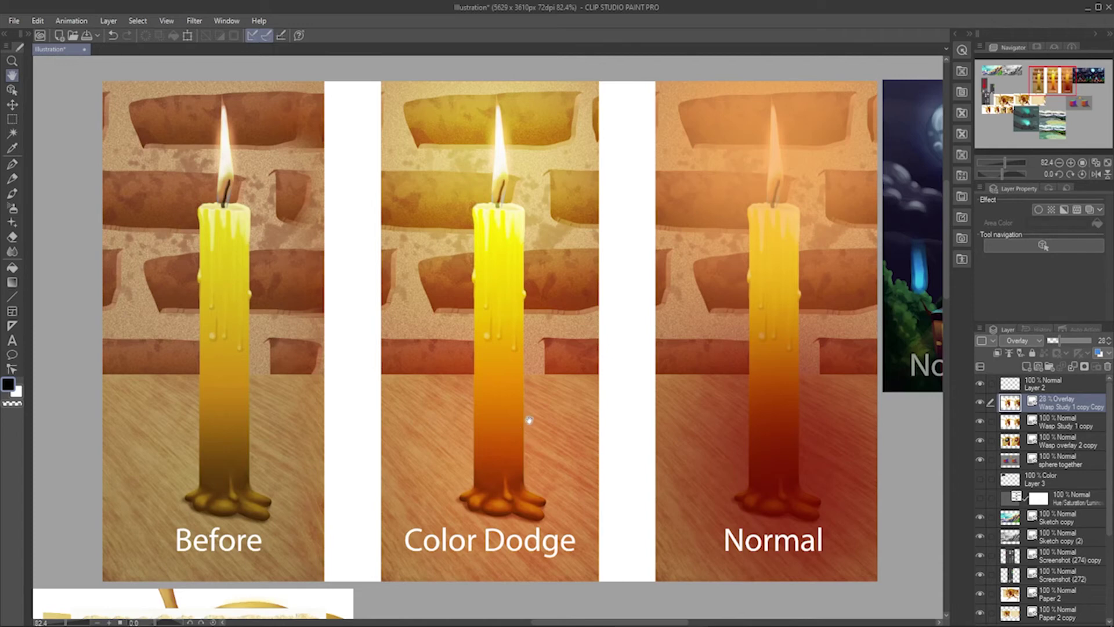
{"action": "left_click_drag", "start_coordinate": [529, 420], "coordinate": [521, 412]}
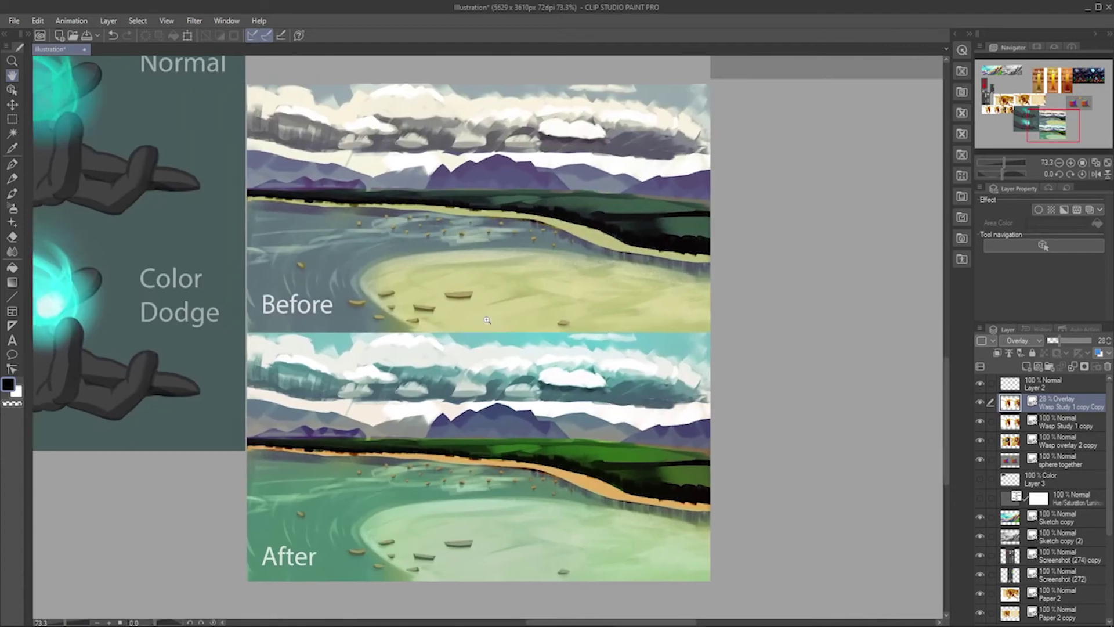
- Compare the Before and After versions of the lake landscape with the cloudy sky
{"action": "mouse_move", "coordinate": [487, 320]}
{"action": "left_mouse_down"}
{"action": "mouse_move", "coordinate": [496, 320]}
{"action": "mouse_move", "coordinate": [487, 329]}
{"action": "left_mouse_up"}
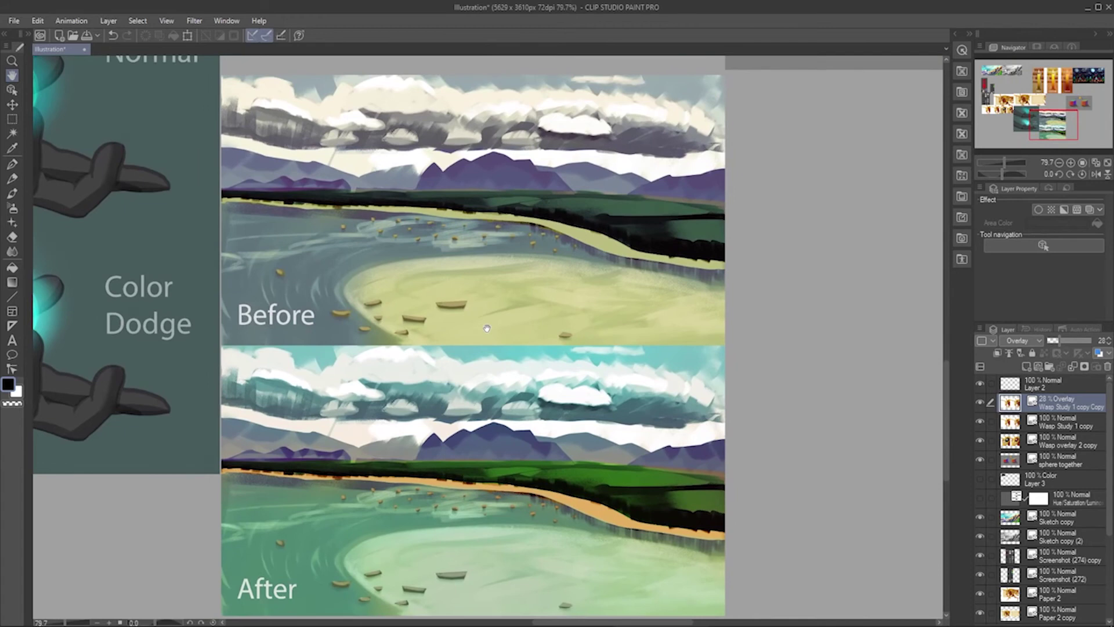
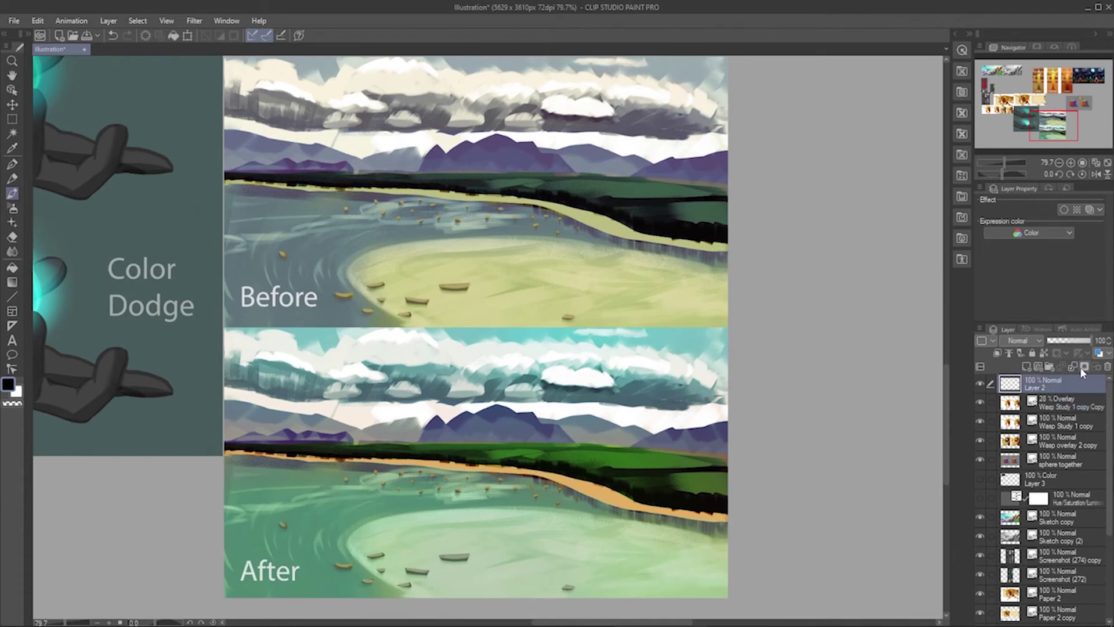
- Add a new raster layer and paint over the lake in the Before painting with green sampled from the After water
{"action": "left_click", "coordinate": [1027, 368]}
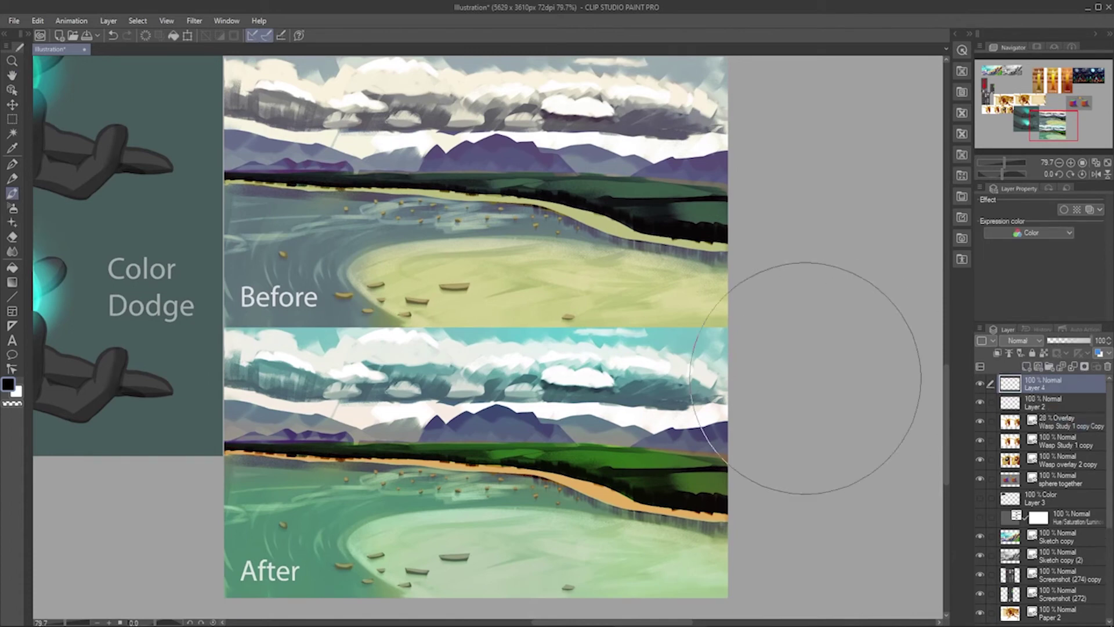
{"action": "left_click_drag", "start_coordinate": [466, 487], "coordinate": [453, 476]}
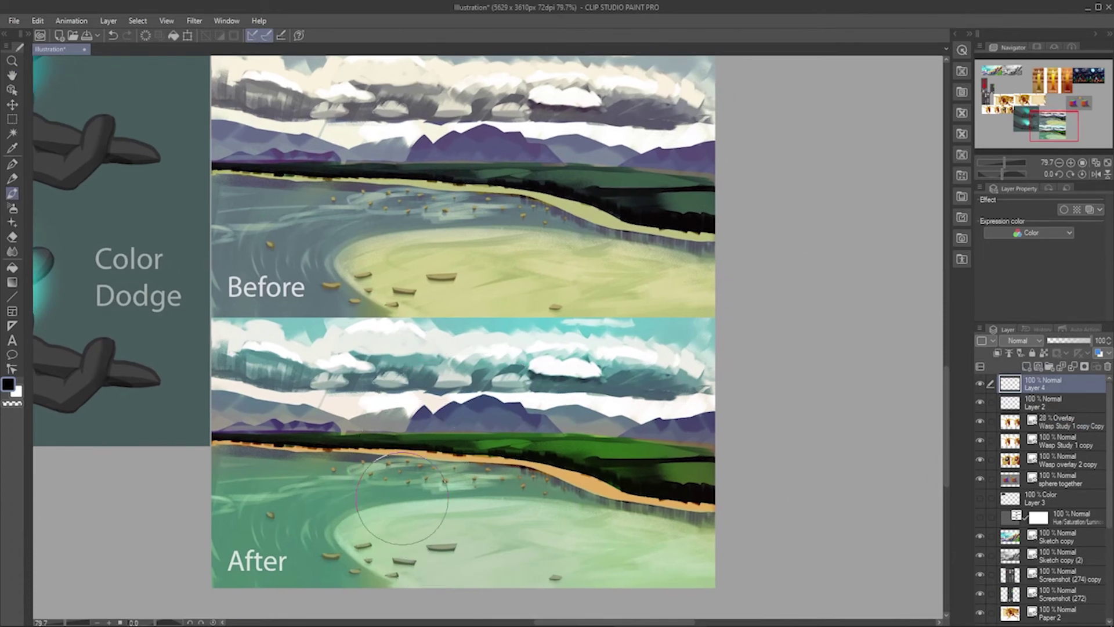
{"action": "left_click", "coordinate": [279, 477], "text": "alt"}
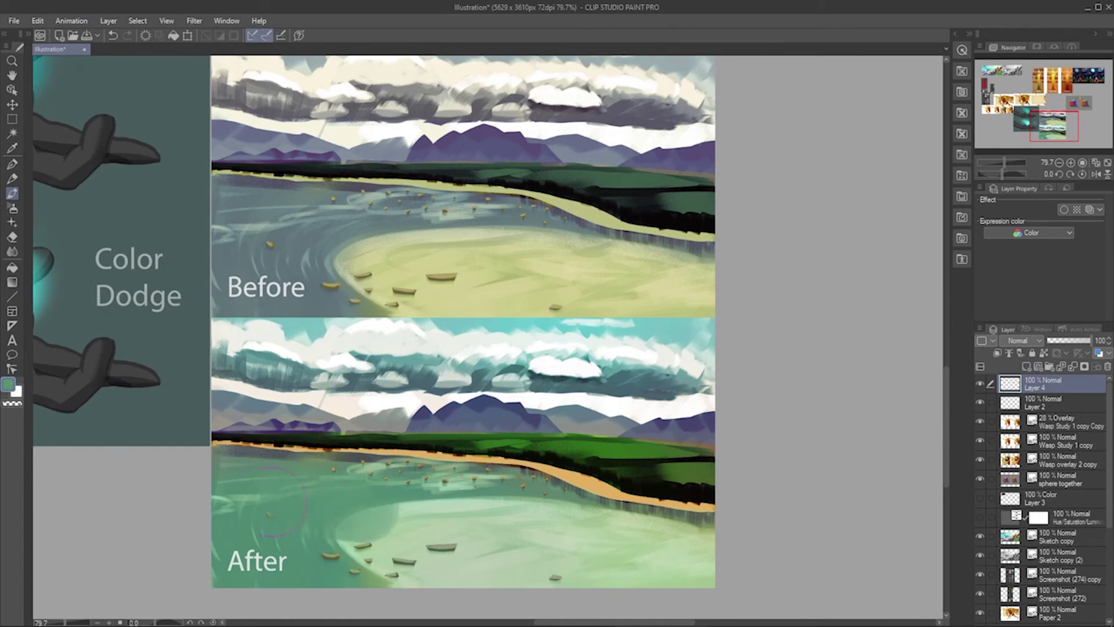
{"action": "mouse_move", "coordinate": [266, 219]}
{"action": "left_mouse_down"}
{"action": "mouse_move", "coordinate": [262, 228]}
{"action": "mouse_move", "coordinate": [279, 200]}
{"action": "mouse_move", "coordinate": [567, 261]}
{"action": "mouse_move", "coordinate": [406, 249]}
{"action": "mouse_move", "coordinate": [625, 277]}
{"action": "mouse_move", "coordinate": [581, 304]}
{"action": "mouse_move", "coordinate": [186, 266]}
{"action": "mouse_move", "coordinate": [592, 308]}
{"action": "mouse_move", "coordinate": [772, 296]}
{"action": "left_mouse_up"}
- Set the green layer's blending mode to Color and toggle its visibility to compare the lake with and without it
{"action": "left_click", "coordinate": [1021, 341]}
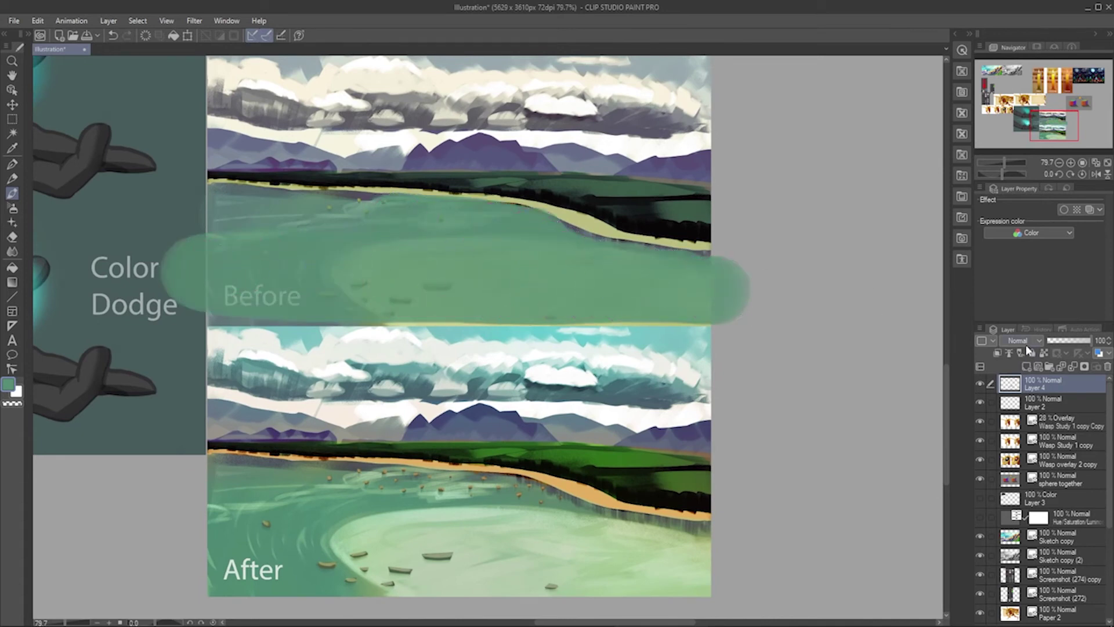
{"action": "left_click", "coordinate": [1021, 287]}
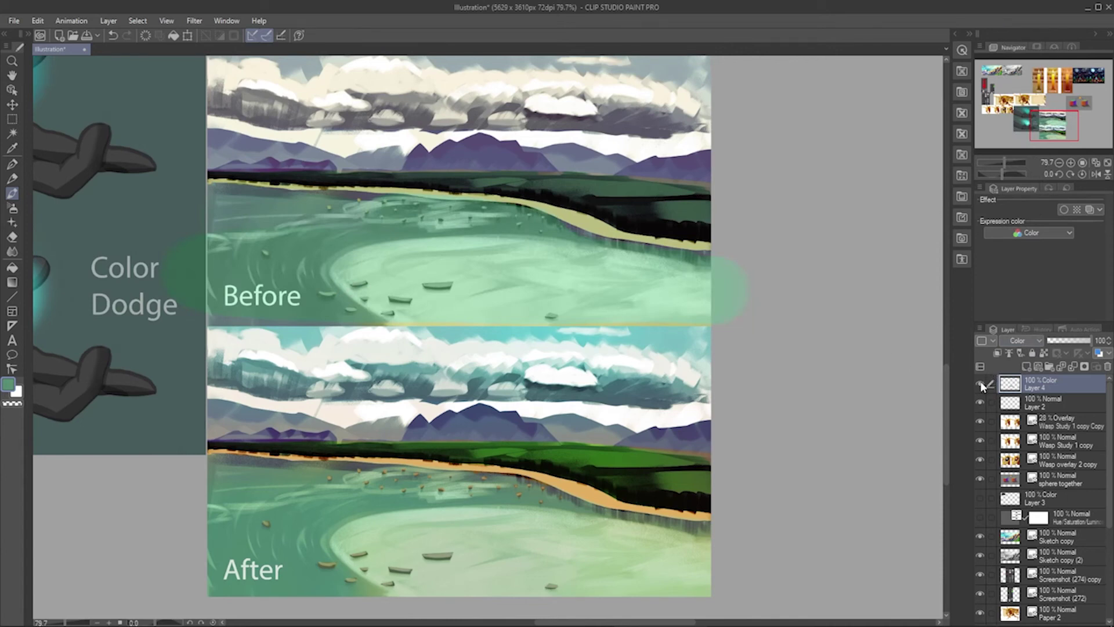
{"action": "left_click", "coordinate": [980, 386]}
{"action": "left_click", "coordinate": [980, 385]}
- Undo the Color blending mode and the green brush stroke over the Before lake
{"action": "key", "text": "ctrl+z"}
{"action": "key", "text": "ctrl+z"}
{"action": "scroll", "coordinate": [694, 331], "scroll_direction": "up", "scroll_amount": 1}
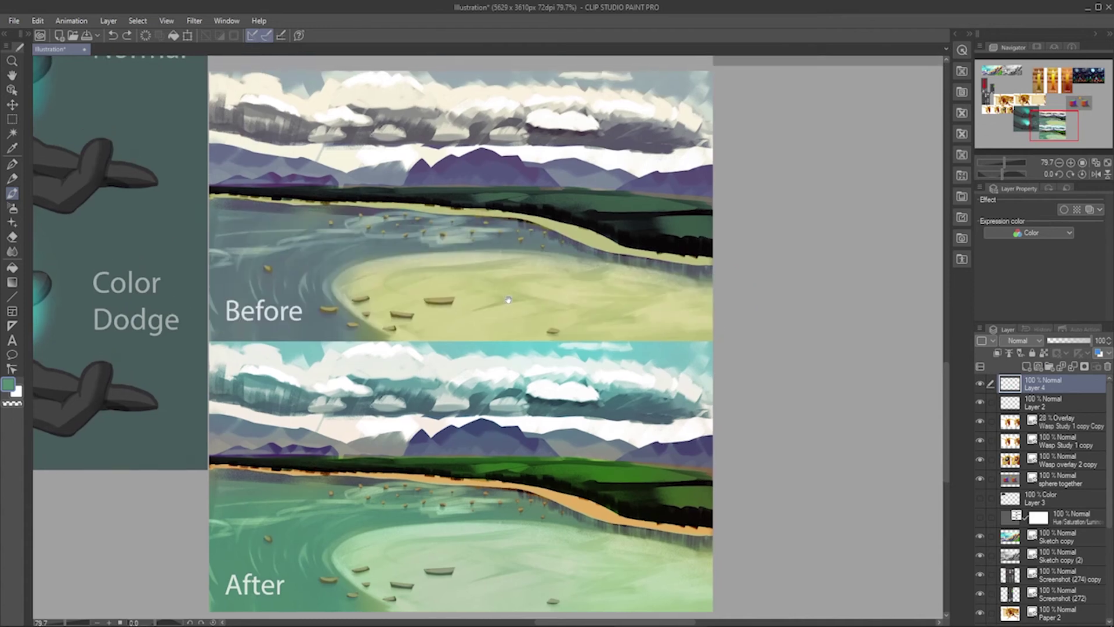
- Compare the Before and After lake landscapes and examine the After version's shoreline and green fields up close
{"action": "scroll", "coordinate": [614, 212], "scroll_direction": "down", "scroll_amount": 1}
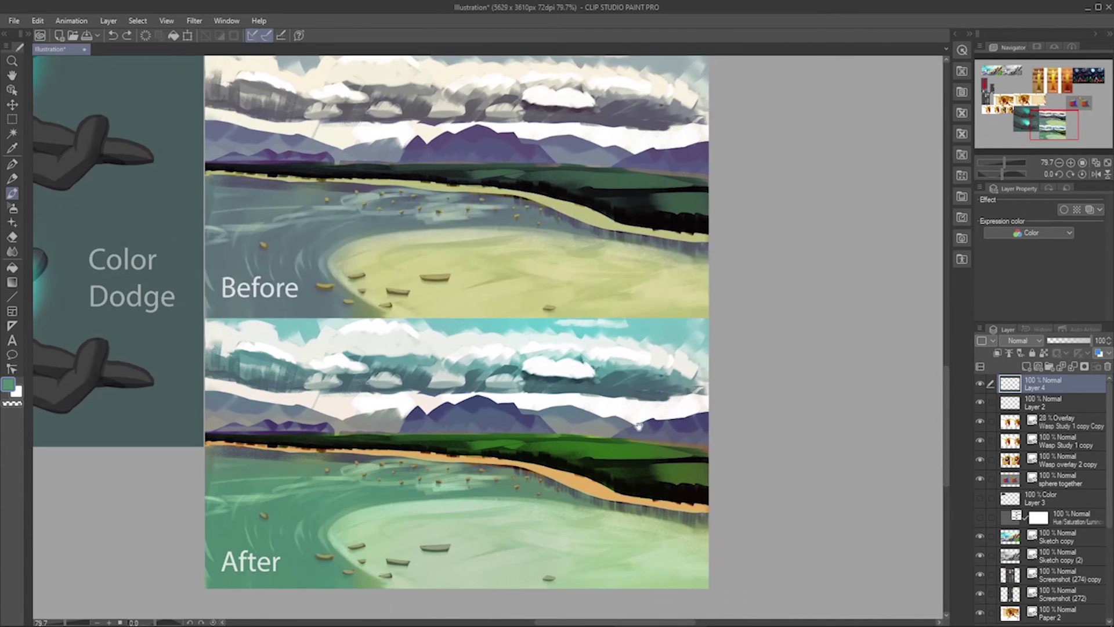
{"action": "scroll", "coordinate": [589, 463], "scroll_direction": "up", "scroll_amount": 1}
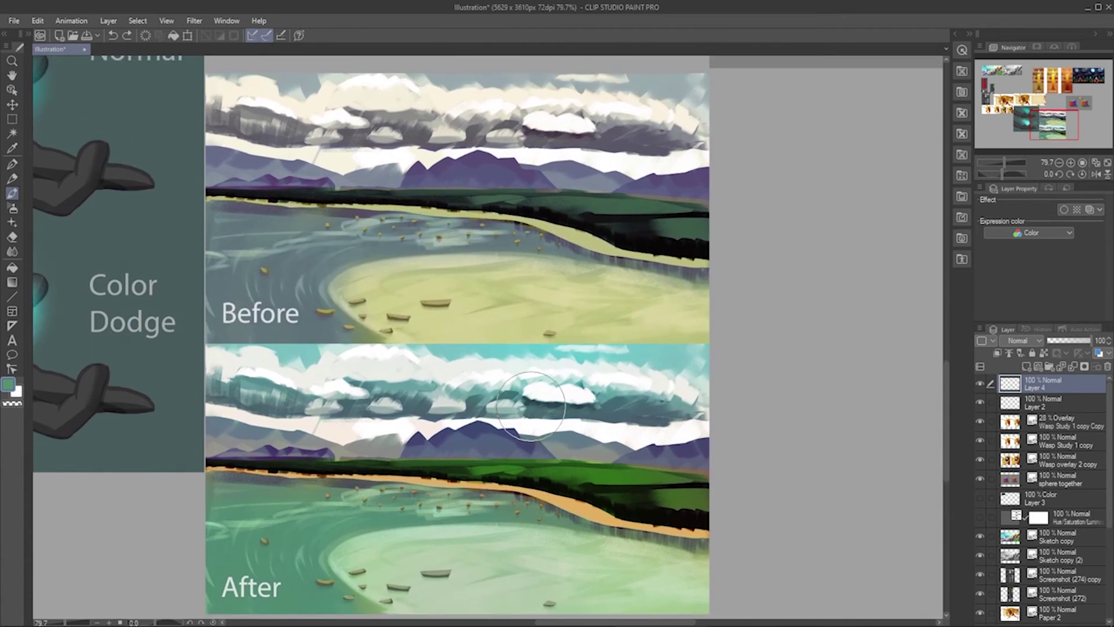
{"action": "left_click_drag", "start_coordinate": [571, 413], "coordinate": [555, 422]}
{"action": "scroll", "coordinate": [554, 423], "scroll_direction": "down", "scroll_amount": 1}
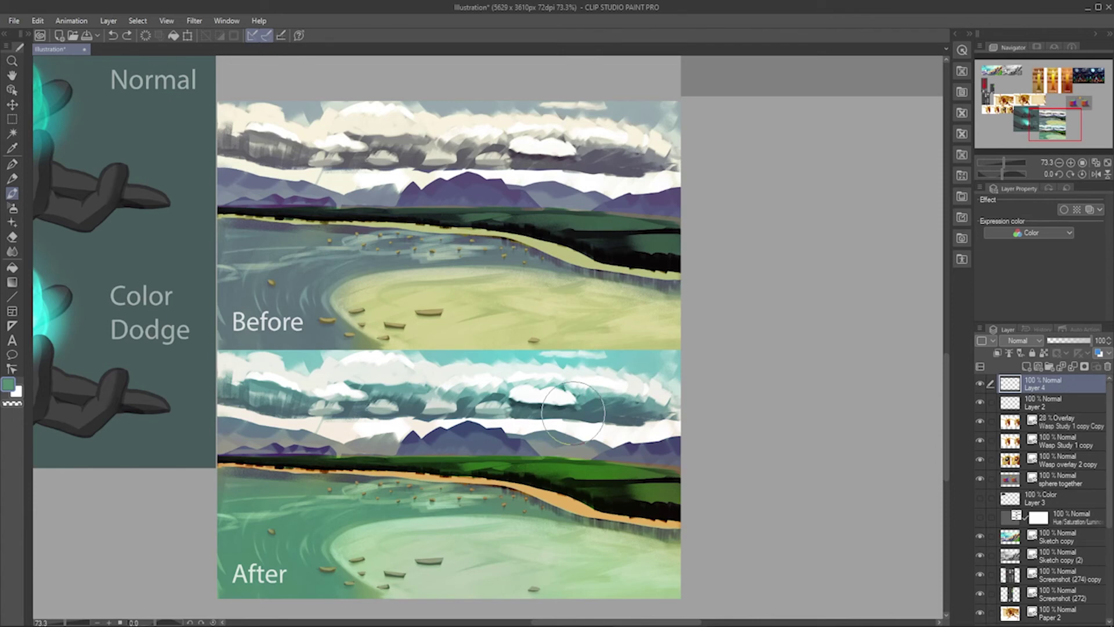
{"action": "left_click_drag", "start_coordinate": [670, 348], "coordinate": [655, 312]}
{"action": "left_click_drag", "start_coordinate": [608, 508], "coordinate": [669, 482]}
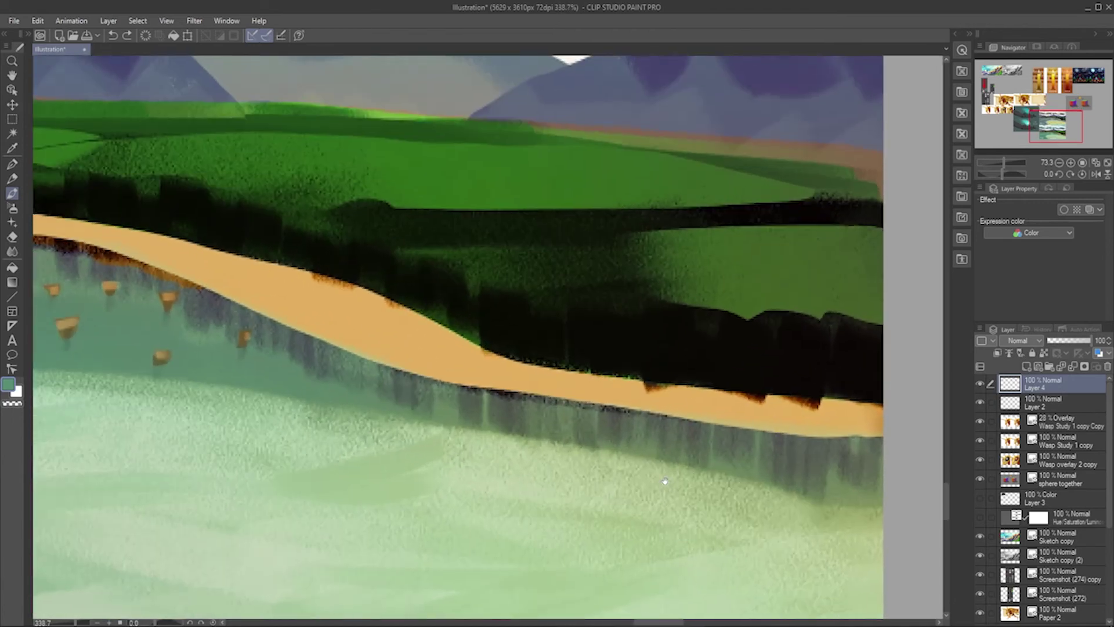
{"action": "left_click_drag", "start_coordinate": [721, 340], "coordinate": [690, 374]}
{"action": "scroll", "coordinate": [689, 373], "scroll_direction": "up", "scroll_amount": 3}
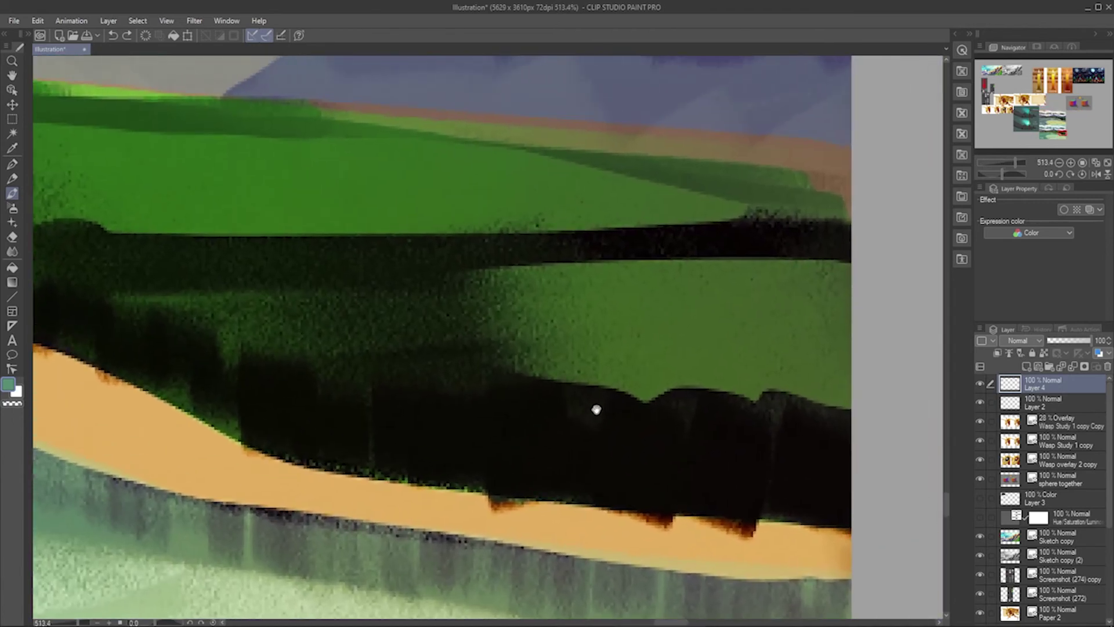
{"action": "scroll", "coordinate": [567, 325], "scroll_direction": "down", "scroll_amount": 4}
{"action": "scroll", "coordinate": [610, 342], "scroll_direction": "up", "scroll_amount": 3}
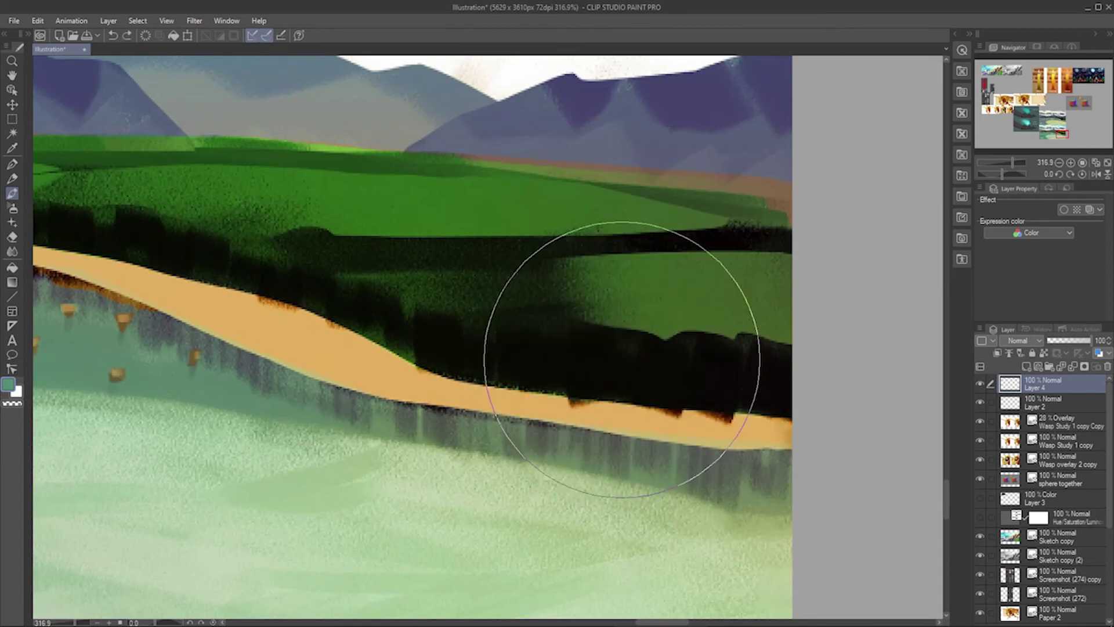
- Examine the tinted sky and clouds in the After landscape and compare both versions as a whole
{"action": "scroll", "coordinate": [596, 490], "scroll_direction": "up", "scroll_amount": 10}
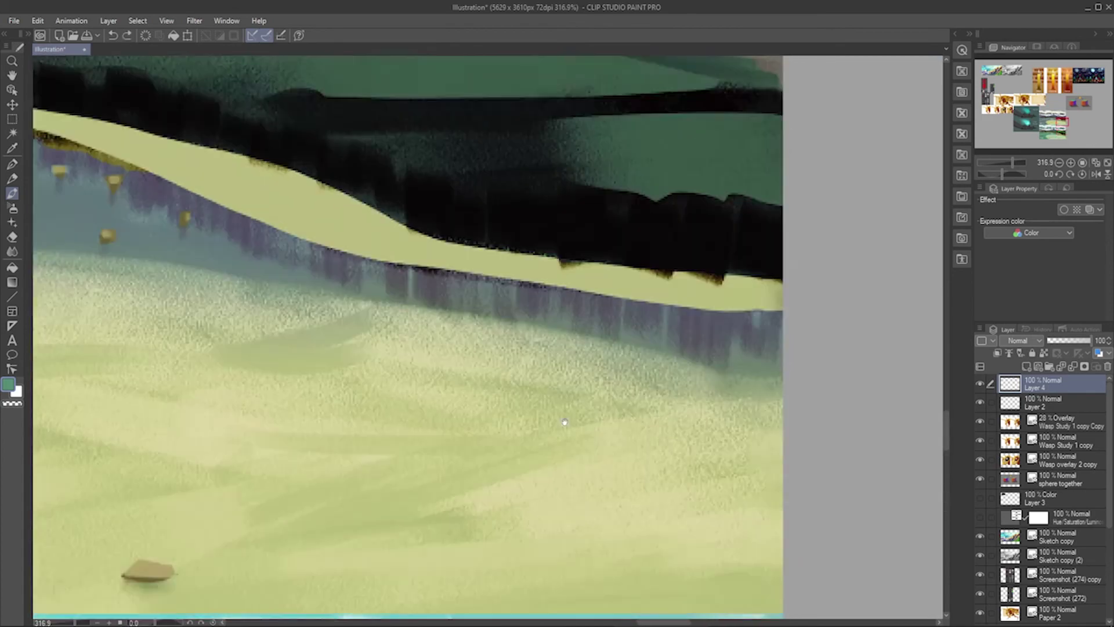
{"action": "left_click_drag", "start_coordinate": [565, 422], "coordinate": [565, 495]}
{"action": "scroll", "coordinate": [630, 325], "scroll_direction": "down", "scroll_amount": 5}
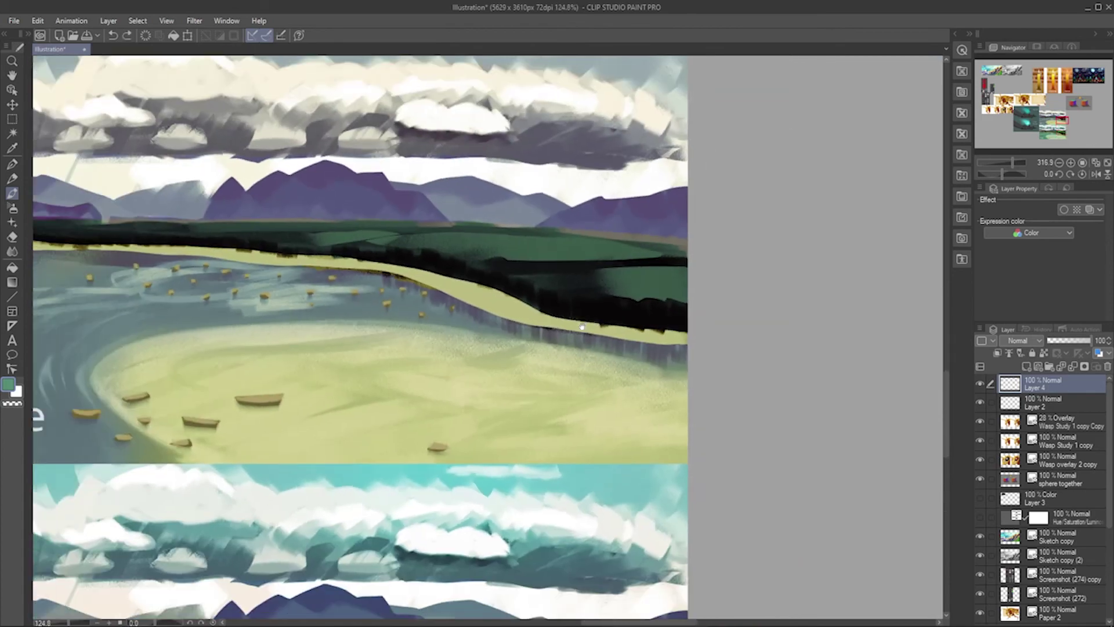
{"action": "left_click_drag", "start_coordinate": [588, 426], "coordinate": [686, 158]}
{"action": "scroll", "coordinate": [530, 371], "scroll_direction": "down", "scroll_amount": 2}
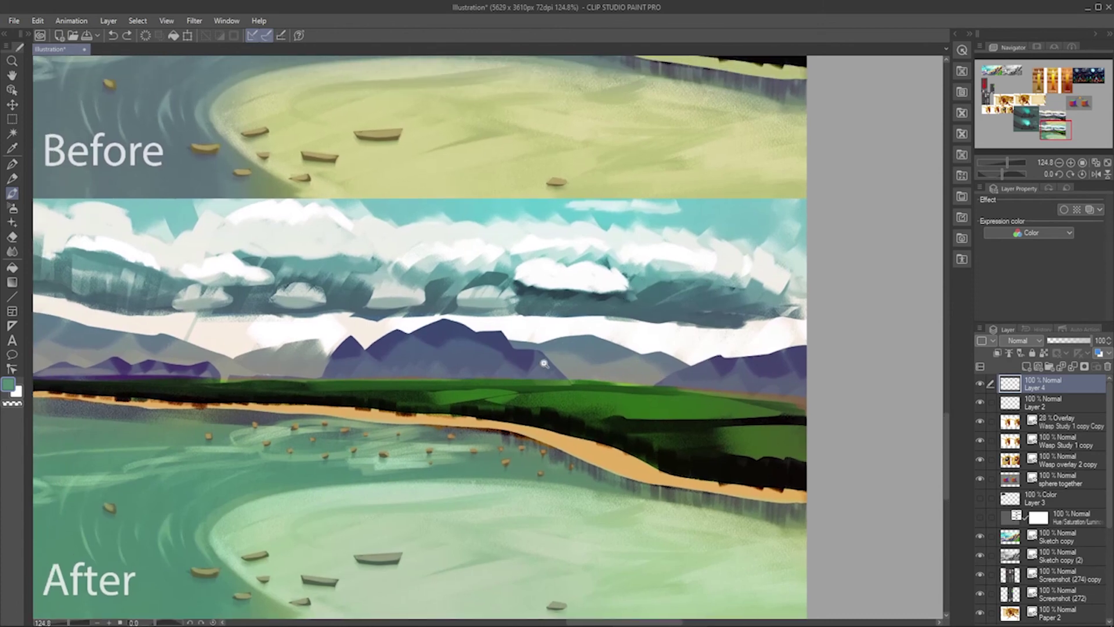
{"action": "scroll", "coordinate": [530, 370], "scroll_direction": "up", "scroll_amount": 2}
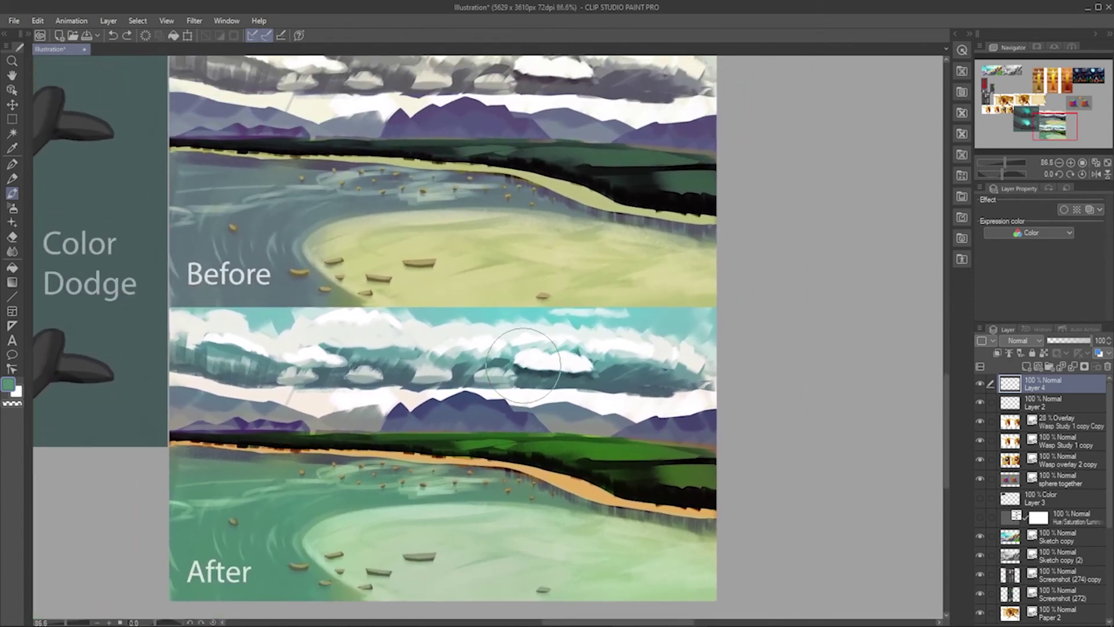
{"action": "left_click_drag", "start_coordinate": [524, 366], "coordinate": [519, 381]}
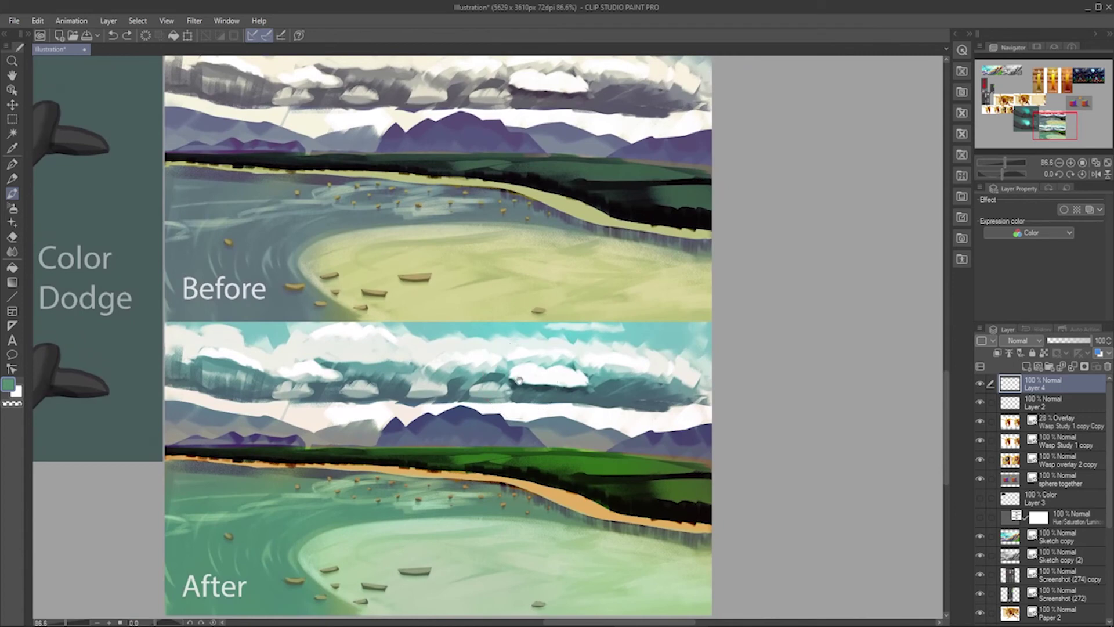
{"action": "left_click_drag", "start_coordinate": [519, 380], "coordinate": [499, 381]}
{"action": "double_click", "coordinate": [10, 388]}
{"action": "mouse_move", "coordinate": [449, 354]}
{"action": "left_mouse_down"}
{"action": "mouse_move", "coordinate": [443, 328]}
{"action": "mouse_move", "coordinate": [545, 319]}
{"action": "mouse_move", "coordinate": [553, 352]}
{"action": "mouse_move", "coordinate": [461, 364]}
{"action": "mouse_move", "coordinate": [533, 326]}
{"action": "mouse_move", "coordinate": [450, 325]}
{"action": "mouse_move", "coordinate": [498, 350]}
{"action": "left_mouse_up"}
{"action": "left_click", "coordinate": [691, 235]}
- Compare the multicoloured cube with the version tinted by the orange swatch
{"action": "left_click_drag", "start_coordinate": [585, 380], "coordinate": [529, 406]}
{"action": "left_click_drag", "start_coordinate": [655, 315], "coordinate": [515, 444]}
{"action": "left_click_drag", "start_coordinate": [572, 385], "coordinate": [510, 443]}
{"action": "left_click_drag", "start_coordinate": [624, 456], "coordinate": [512, 482]}
{"action": "left_click_drag", "start_coordinate": [463, 266], "coordinate": [567, 220]}
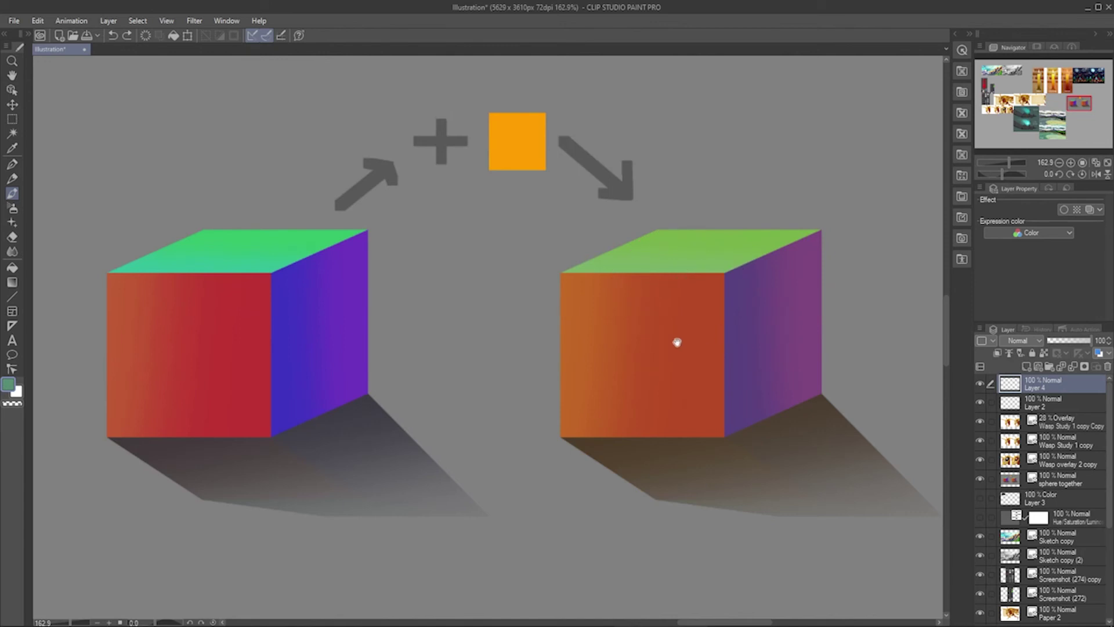
- Look over all the example artwork and compare the colour mountain landscape with its grayscale version
{"action": "scroll", "coordinate": [701, 353], "scroll_direction": "down", "scroll_amount": 6}
{"action": "left_click_drag", "start_coordinate": [641, 360], "coordinate": [822, 402]}
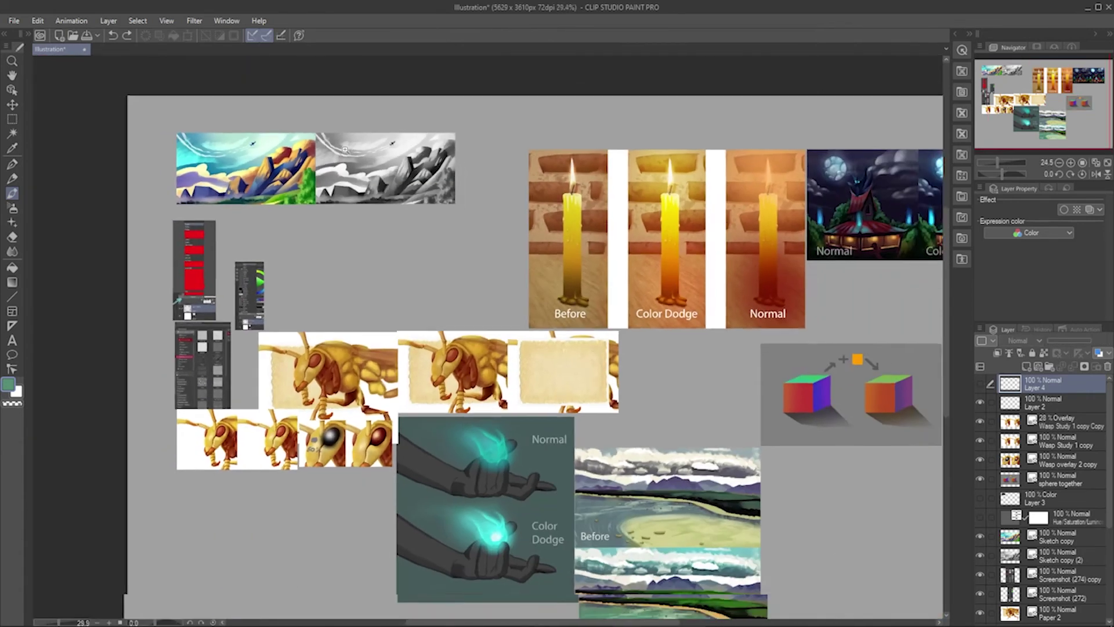
{"action": "scroll", "coordinate": [821, 402], "scroll_direction": "down", "scroll_amount": 1}
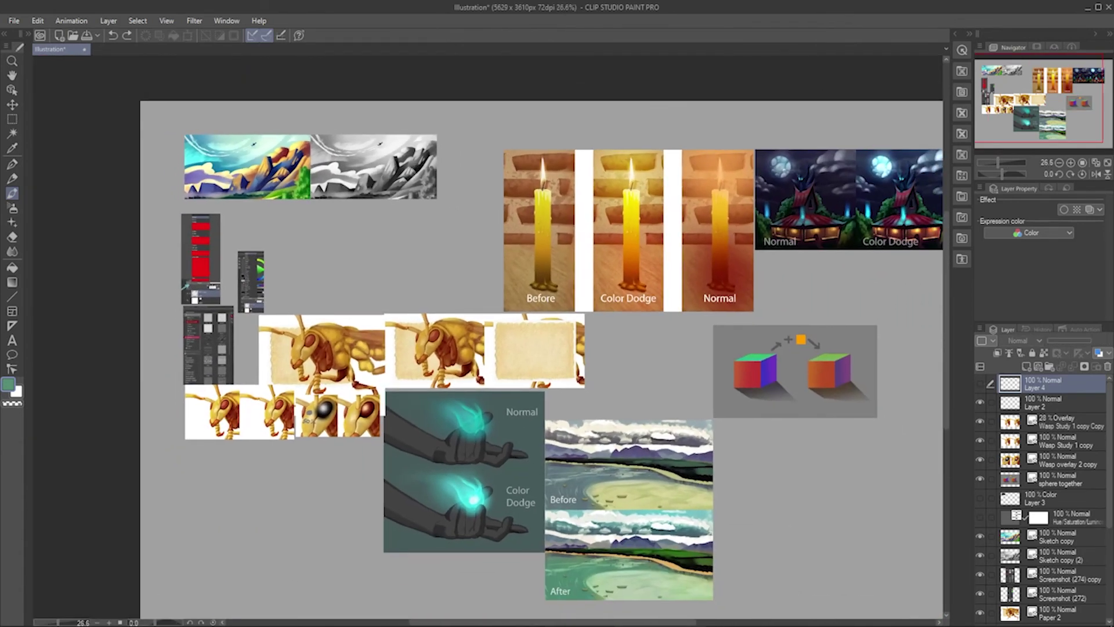
{"action": "left_click_drag", "start_coordinate": [416, 170], "coordinate": [488, 218]}
{"action": "left_click_drag", "start_coordinate": [390, 187], "coordinate": [495, 191]}
{"action": "scroll", "coordinate": [495, 190], "scroll_direction": "up", "scroll_amount": 2}
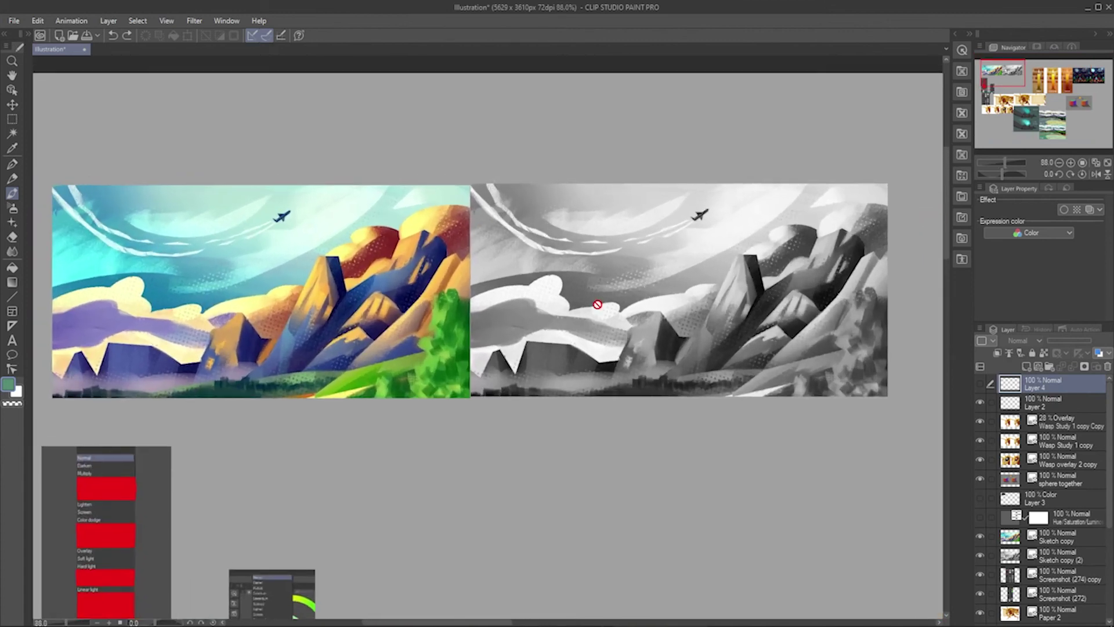
- Add a Hue/Saturation/Luminosity correction layer above the 28% Overlay wasp layer, with Saturation lowered to its minimum
{"action": "left_click", "coordinate": [1063, 422]}
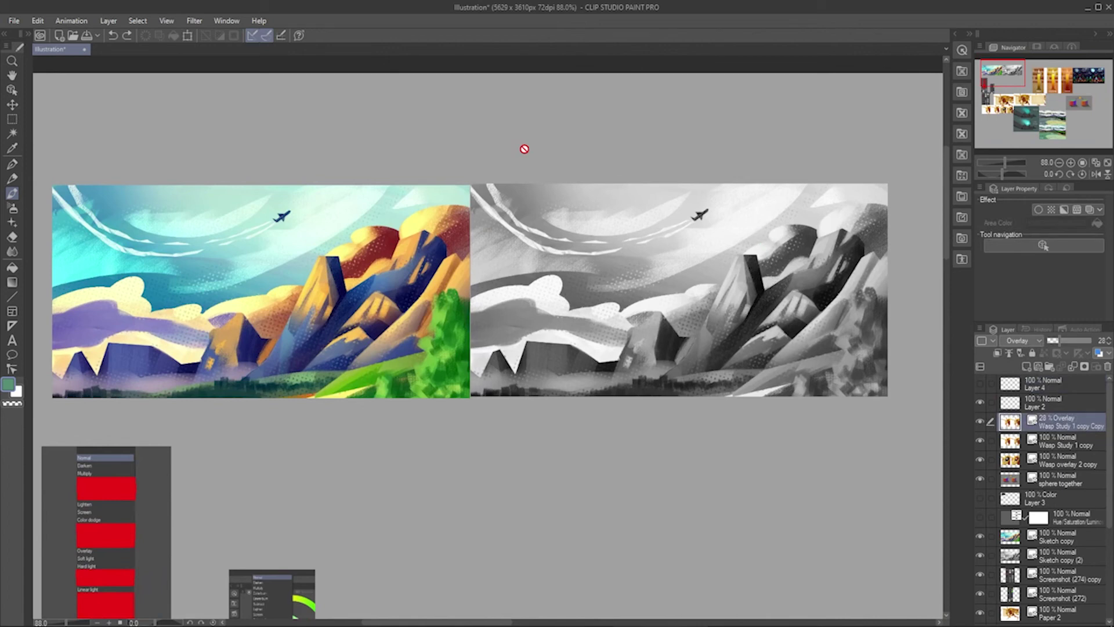
{"action": "left_click", "coordinate": [109, 20]}
{"action": "mouse_move", "coordinate": [223, 68]}
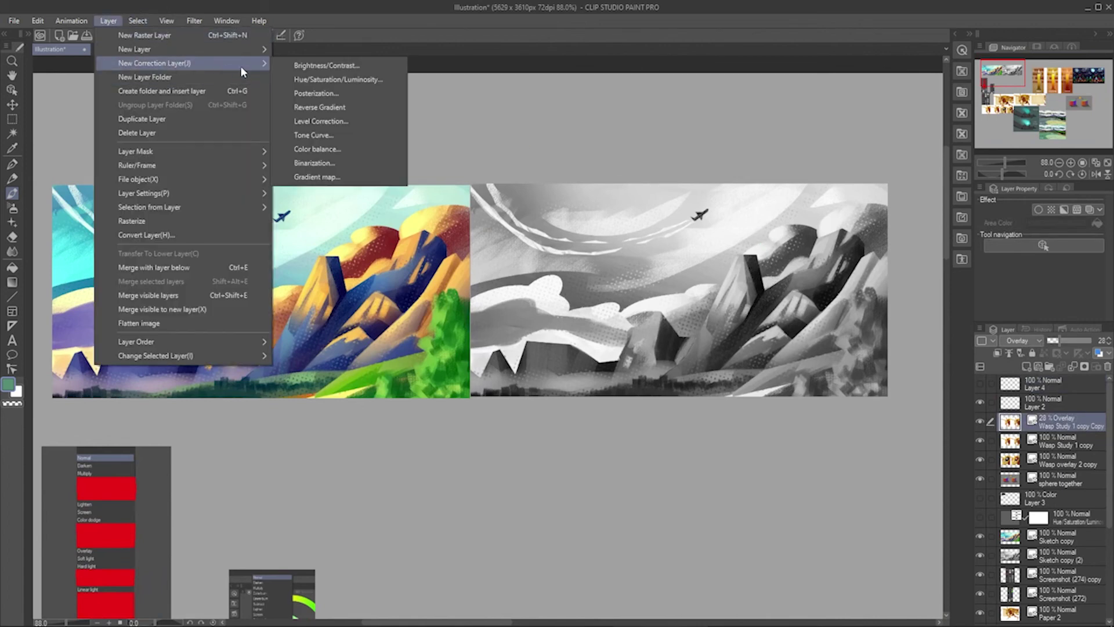
{"action": "left_click", "coordinate": [359, 81]}
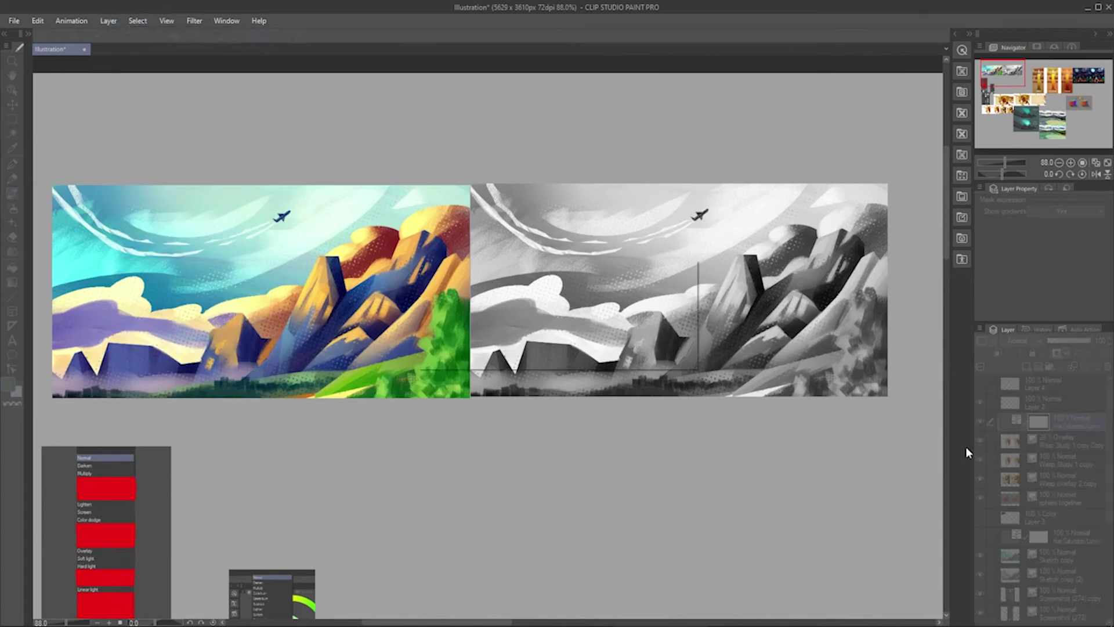
{"action": "left_click_drag", "start_coordinate": [534, 329], "coordinate": [427, 329]}
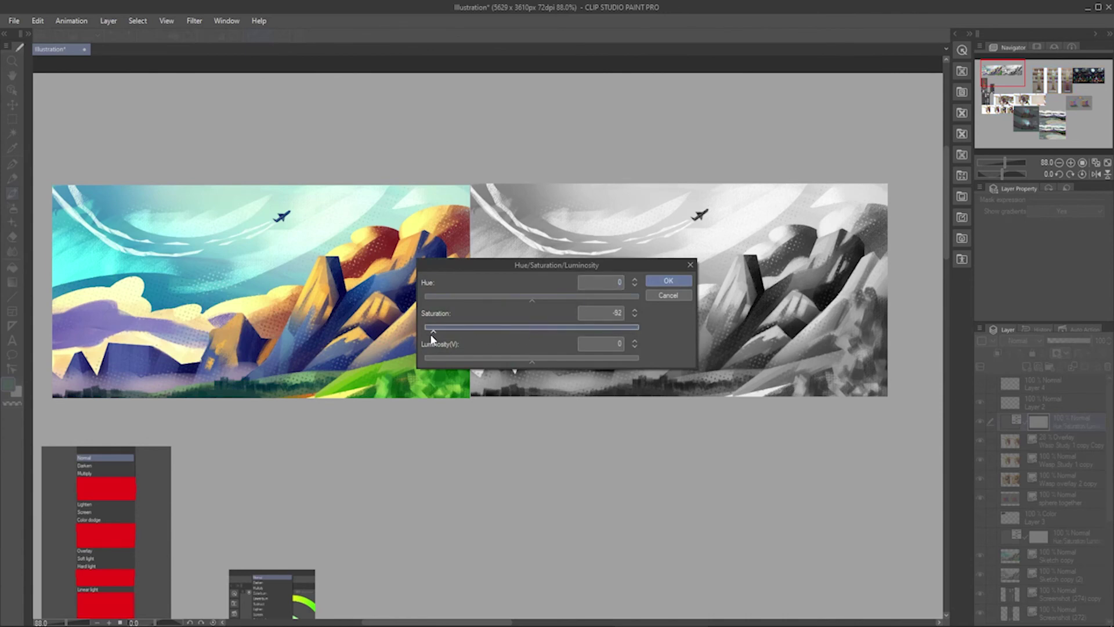
{"action": "left_click", "coordinate": [668, 281]}
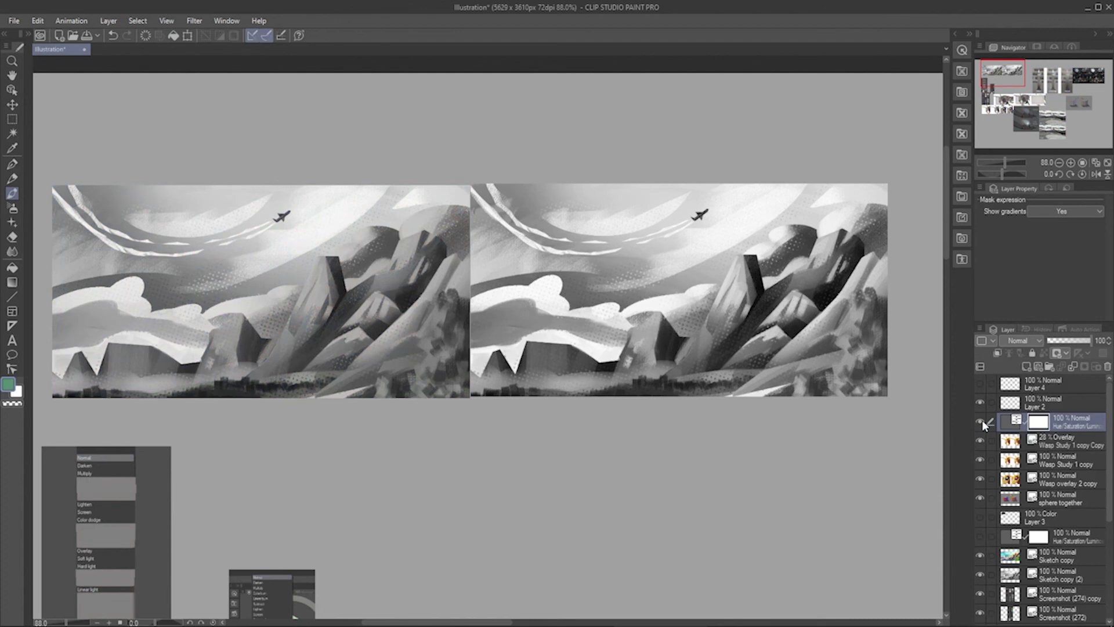
- Compare the desaturated mountain landscape with the grayscale version beside it, and hide the Hue/Saturation/Luminosity correction layer
{"action": "mouse_move", "coordinate": [468, 343]}
{"action": "left_mouse_down"}
{"action": "mouse_move", "coordinate": [515, 340]}
{"action": "mouse_move", "coordinate": [449, 346]}
{"action": "mouse_move", "coordinate": [477, 339]}
{"action": "left_mouse_up"}
{"action": "left_click_drag", "start_coordinate": [240, 282], "coordinate": [341, 286]}
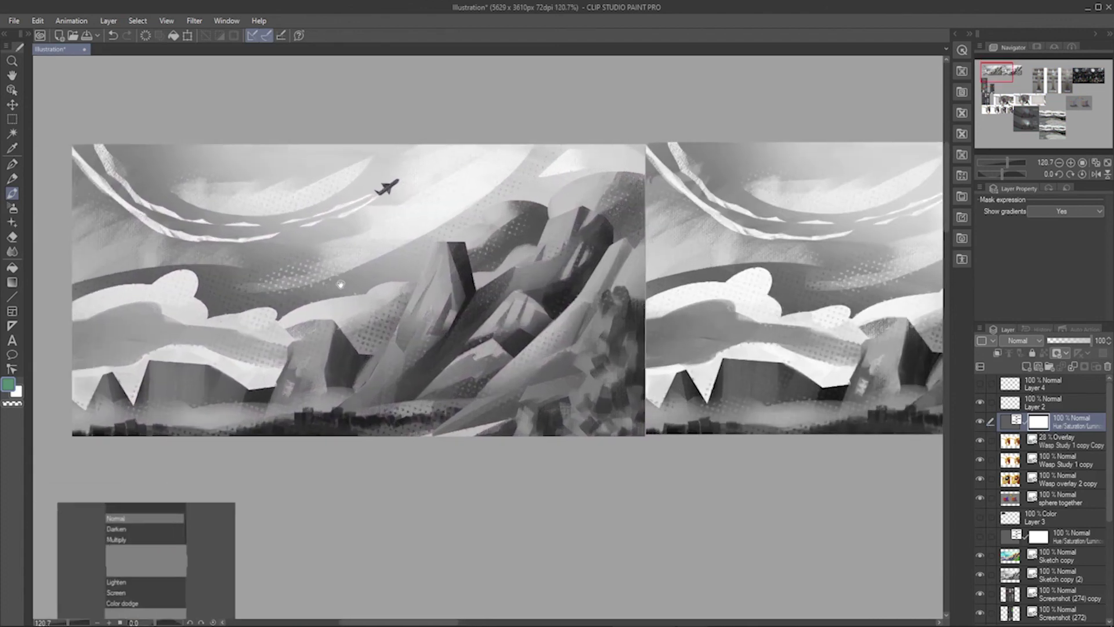
{"action": "scroll", "coordinate": [340, 283], "scroll_direction": "up", "scroll_amount": 4}
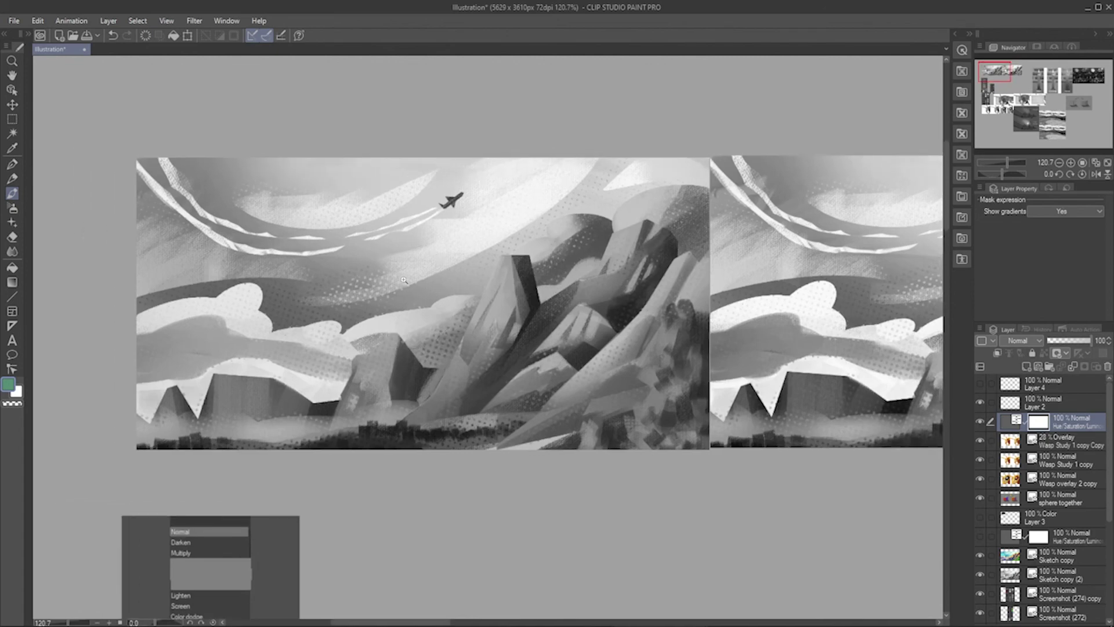
{"action": "scroll", "coordinate": [415, 282], "scroll_direction": "down", "scroll_amount": 5}
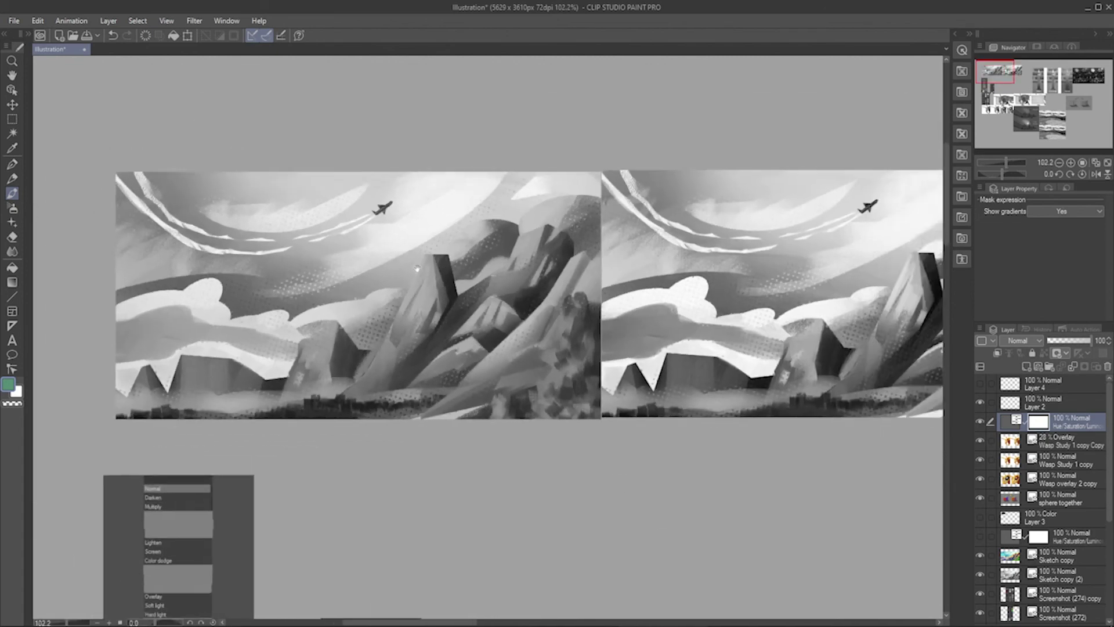
{"action": "scroll", "coordinate": [564, 368], "scroll_direction": "up", "scroll_amount": 3}
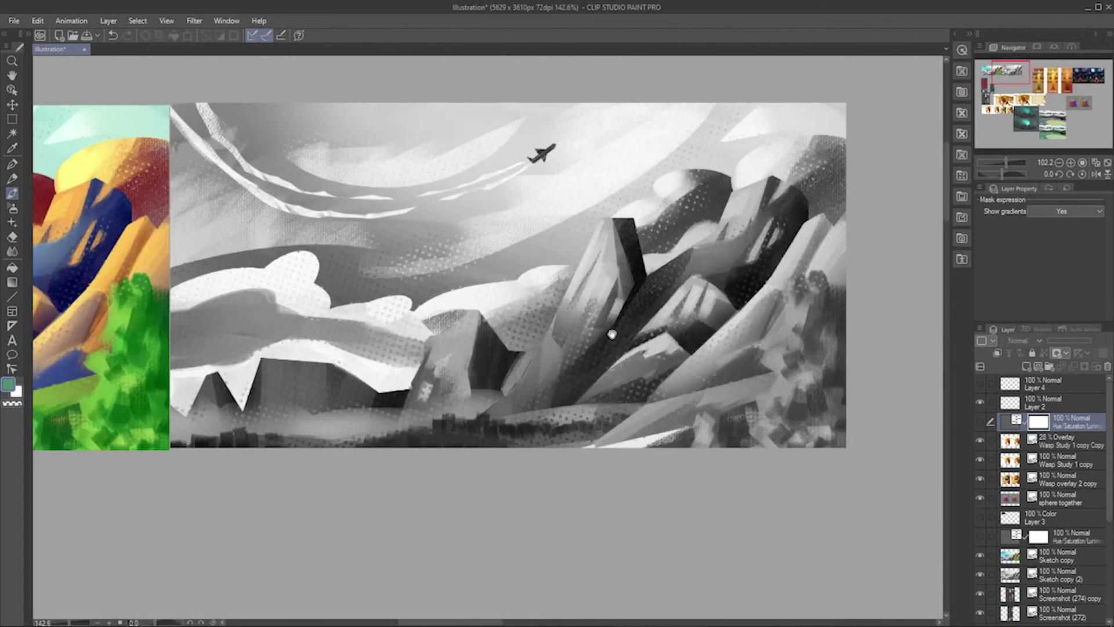
{"action": "scroll", "coordinate": [702, 395], "scroll_direction": "down", "scroll_amount": 3}
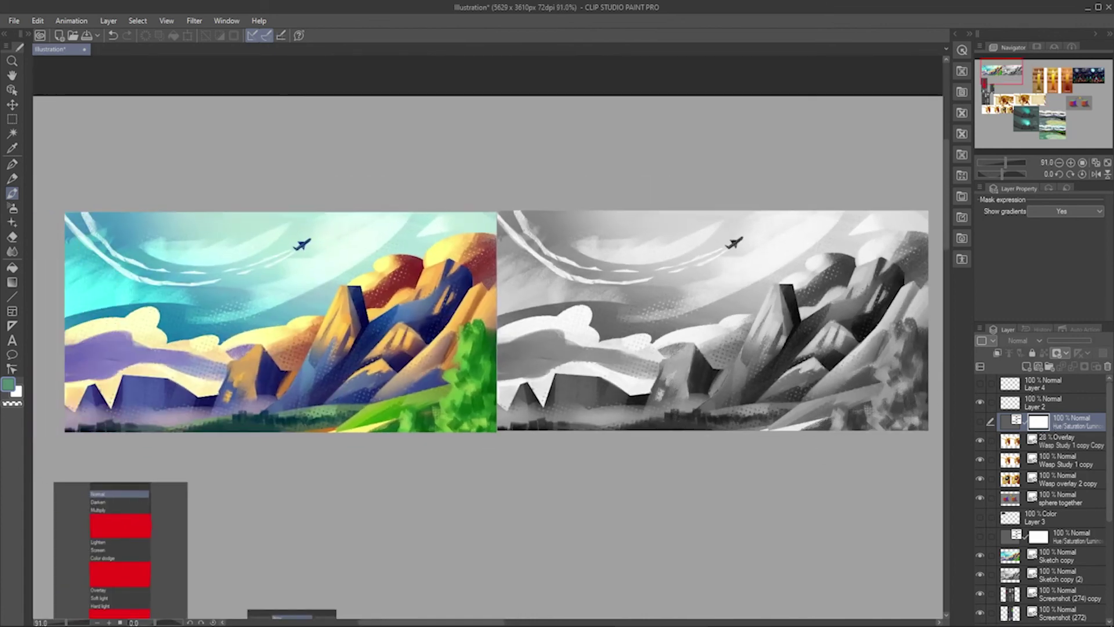
- Add a new raster layer, set the drawing colour to black and paint over the whole colour mountain landscape
{"action": "key", "text": "ctrl+shift+n"}
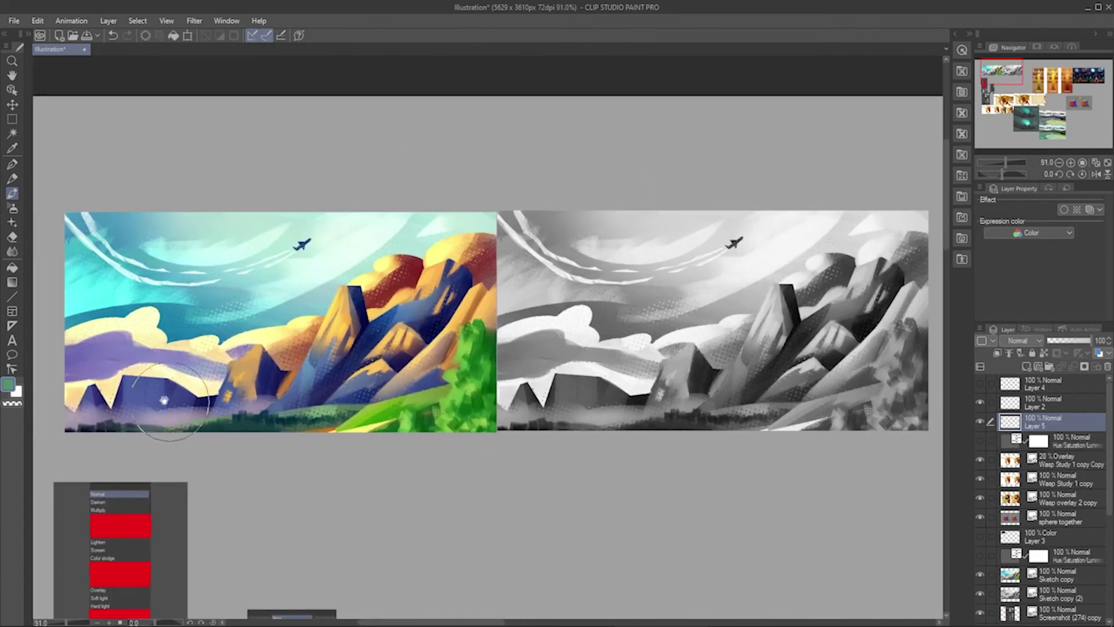
{"action": "left_click_drag", "start_coordinate": [117, 402], "coordinate": [136, 399]}
{"action": "double_click", "coordinate": [9, 385]}
{"action": "left_click", "coordinate": [503, 407]}
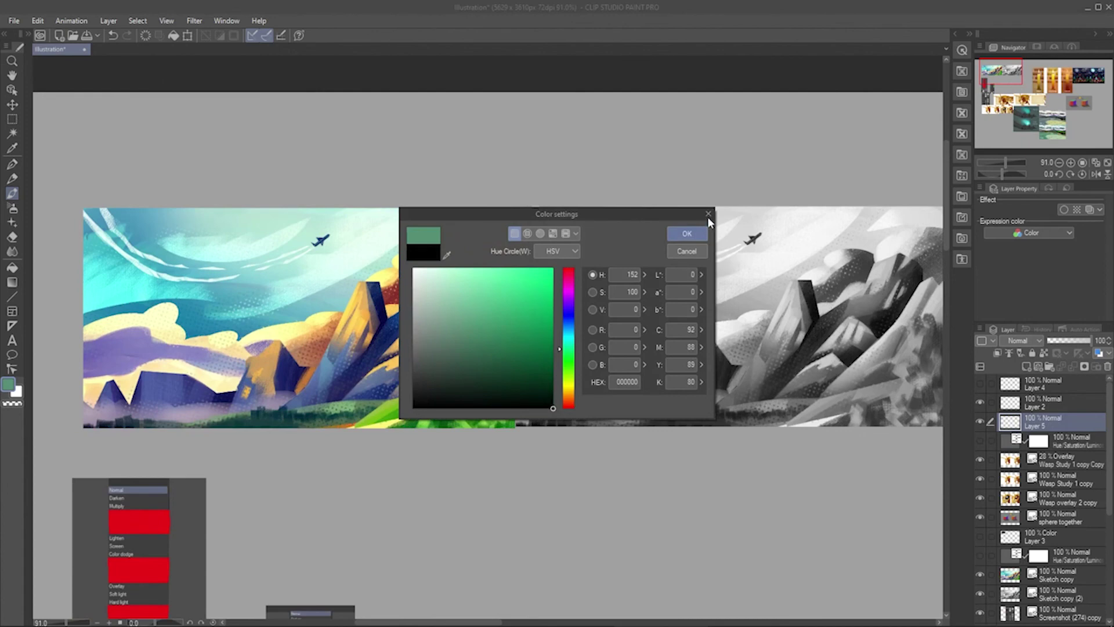
{"action": "left_click", "coordinate": [686, 233]}
{"action": "mouse_move", "coordinate": [92, 240]}
{"action": "left_mouse_down"}
{"action": "mouse_move", "coordinate": [592, 239]}
{"action": "mouse_move", "coordinate": [238, 238]}
{"action": "mouse_move", "coordinate": [615, 278]}
{"action": "mouse_move", "coordinate": [221, 319]}
{"action": "mouse_move", "coordinate": [621, 341]}
{"action": "mouse_move", "coordinate": [258, 422]}
{"action": "mouse_move", "coordinate": [284, 398]}
{"action": "mouse_move", "coordinate": [236, 443]}
{"action": "mouse_move", "coordinate": [516, 364]}
{"action": "mouse_move", "coordinate": [609, 266]}
{"action": "mouse_move", "coordinate": [644, 348]}
{"action": "left_mouse_up"}
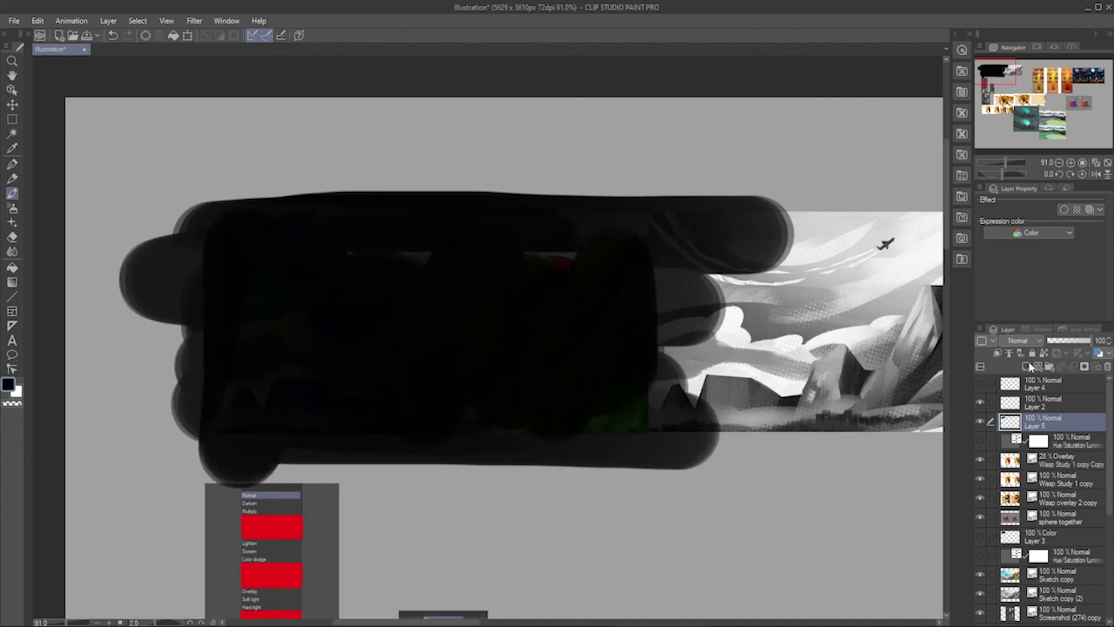
- Set the black-painted layer's blending mode to Color, compare the mountain landscape with the grayscale version beside it, and hide the painted layer
{"action": "left_click", "coordinate": [1025, 341]}
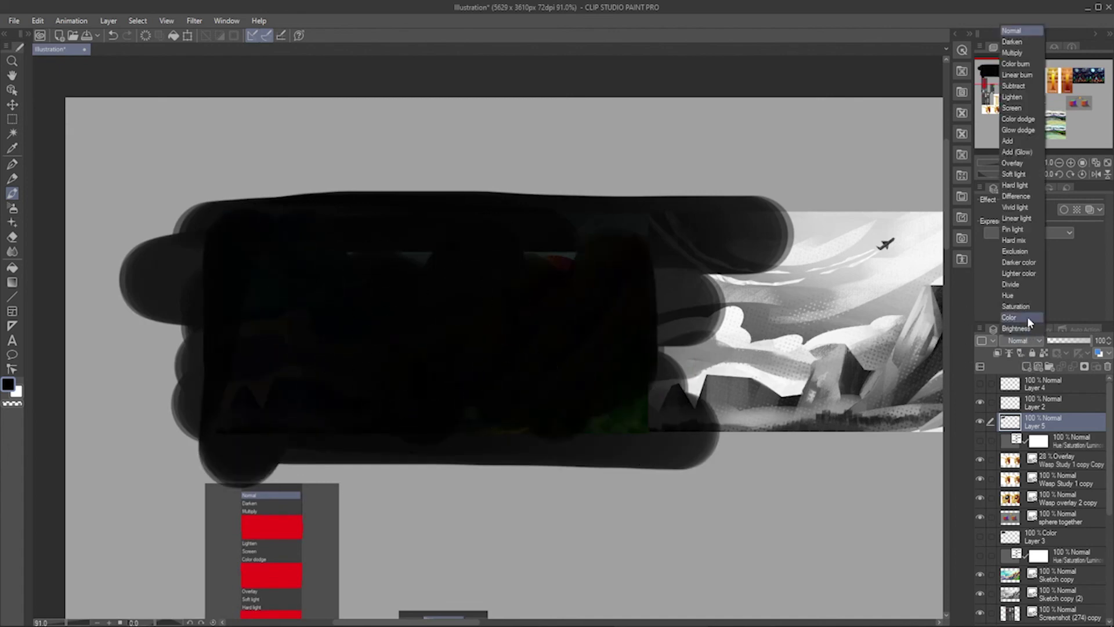
{"action": "left_click", "coordinate": [1010, 318]}
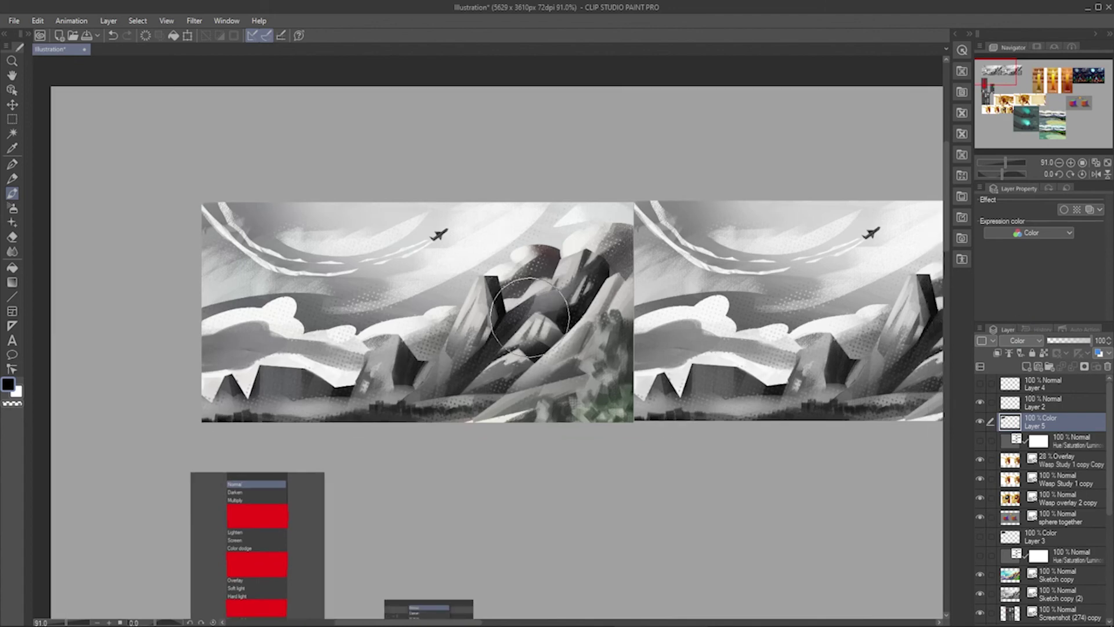
{"action": "left_click_drag", "start_coordinate": [502, 323], "coordinate": [437, 330]}
{"action": "left_click_drag", "start_coordinate": [804, 390], "coordinate": [749, 384]}
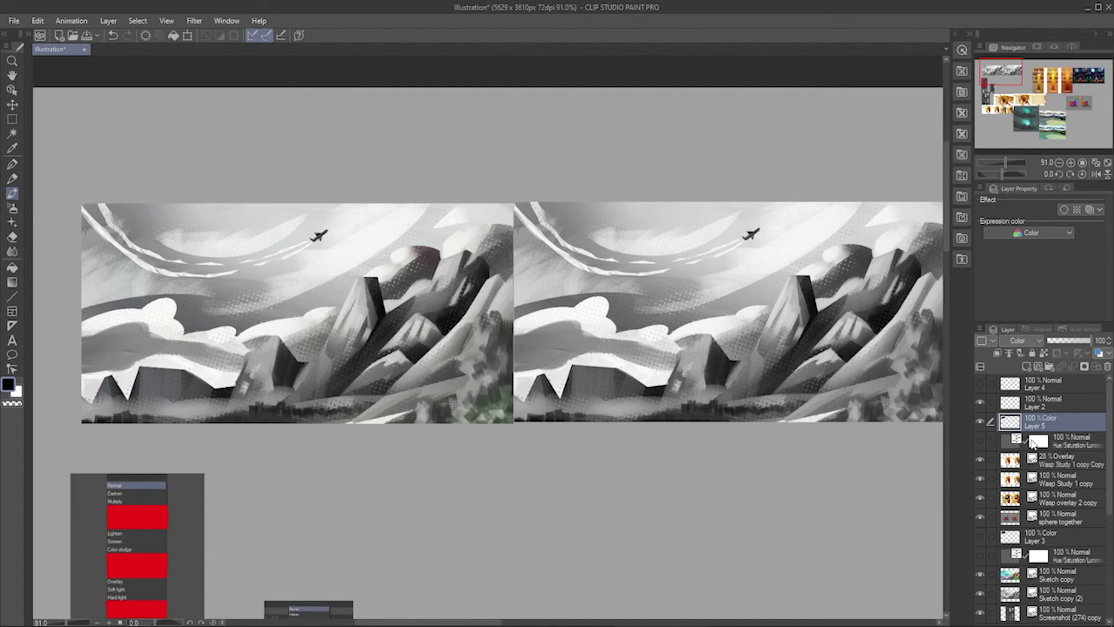
{"action": "left_click", "coordinate": [980, 421]}
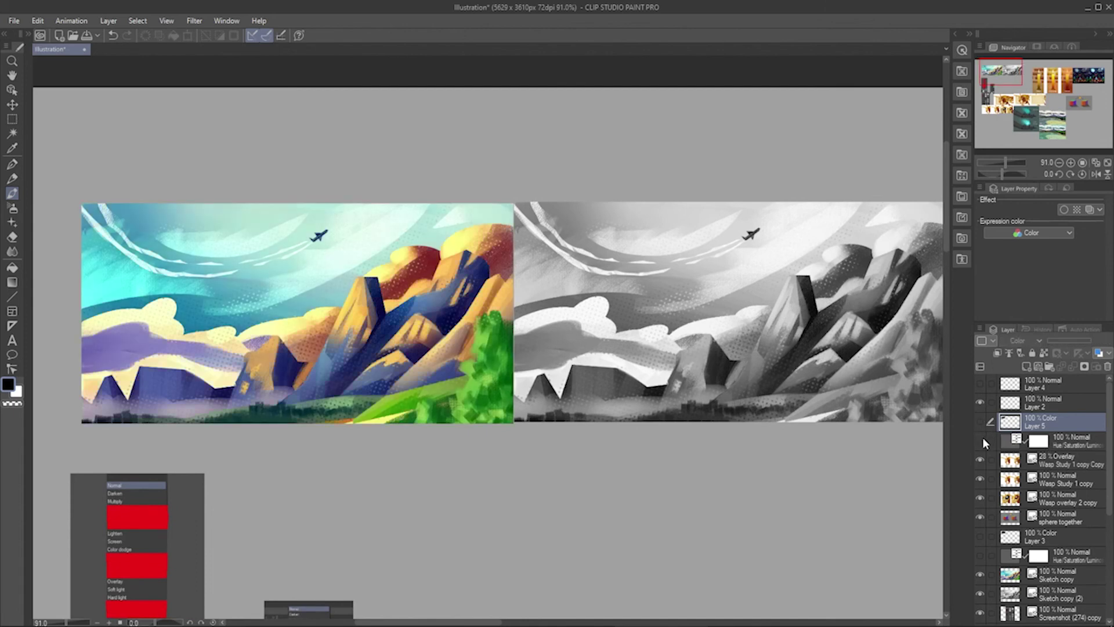
- Show the Hue/Saturation/Luminosity correction layer above the wasp layers to compare its grayscale values with the neighbouring landscape, and hide it again
{"action": "left_click", "coordinate": [980, 440]}
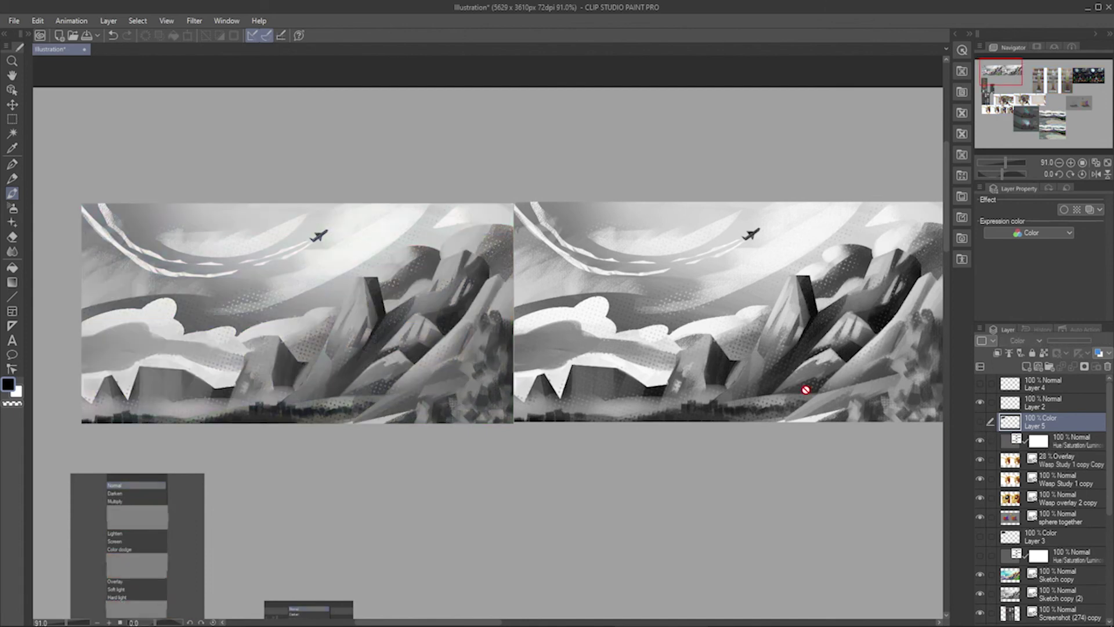
{"action": "left_click_drag", "start_coordinate": [590, 408], "coordinate": [561, 392]}
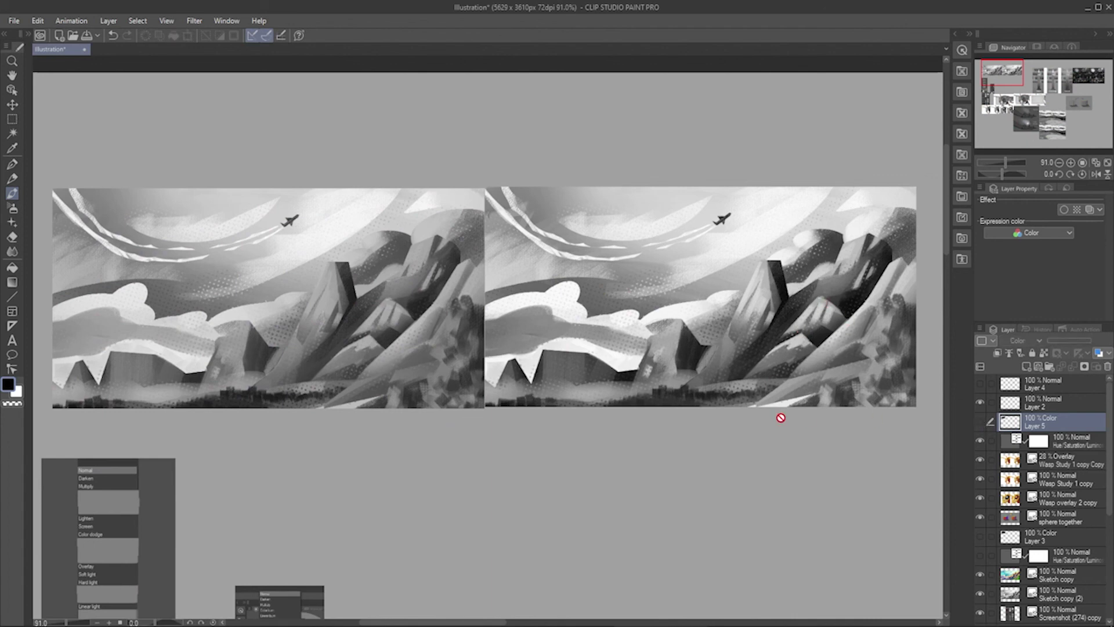
{"action": "left_click", "coordinate": [981, 441]}
{"action": "key", "text": "ctrl+0"}
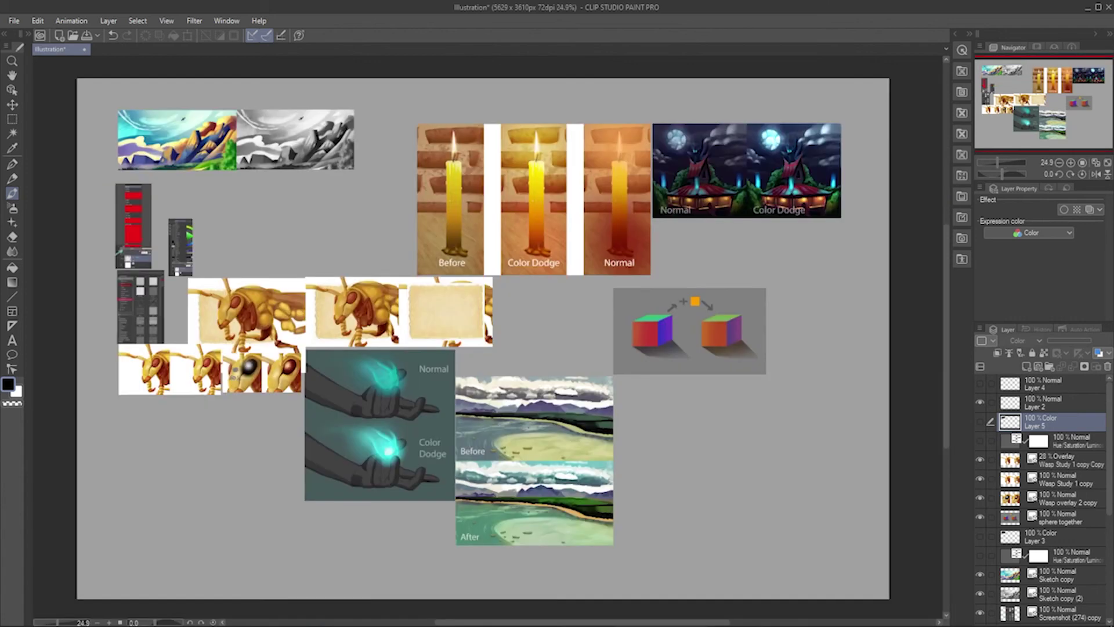